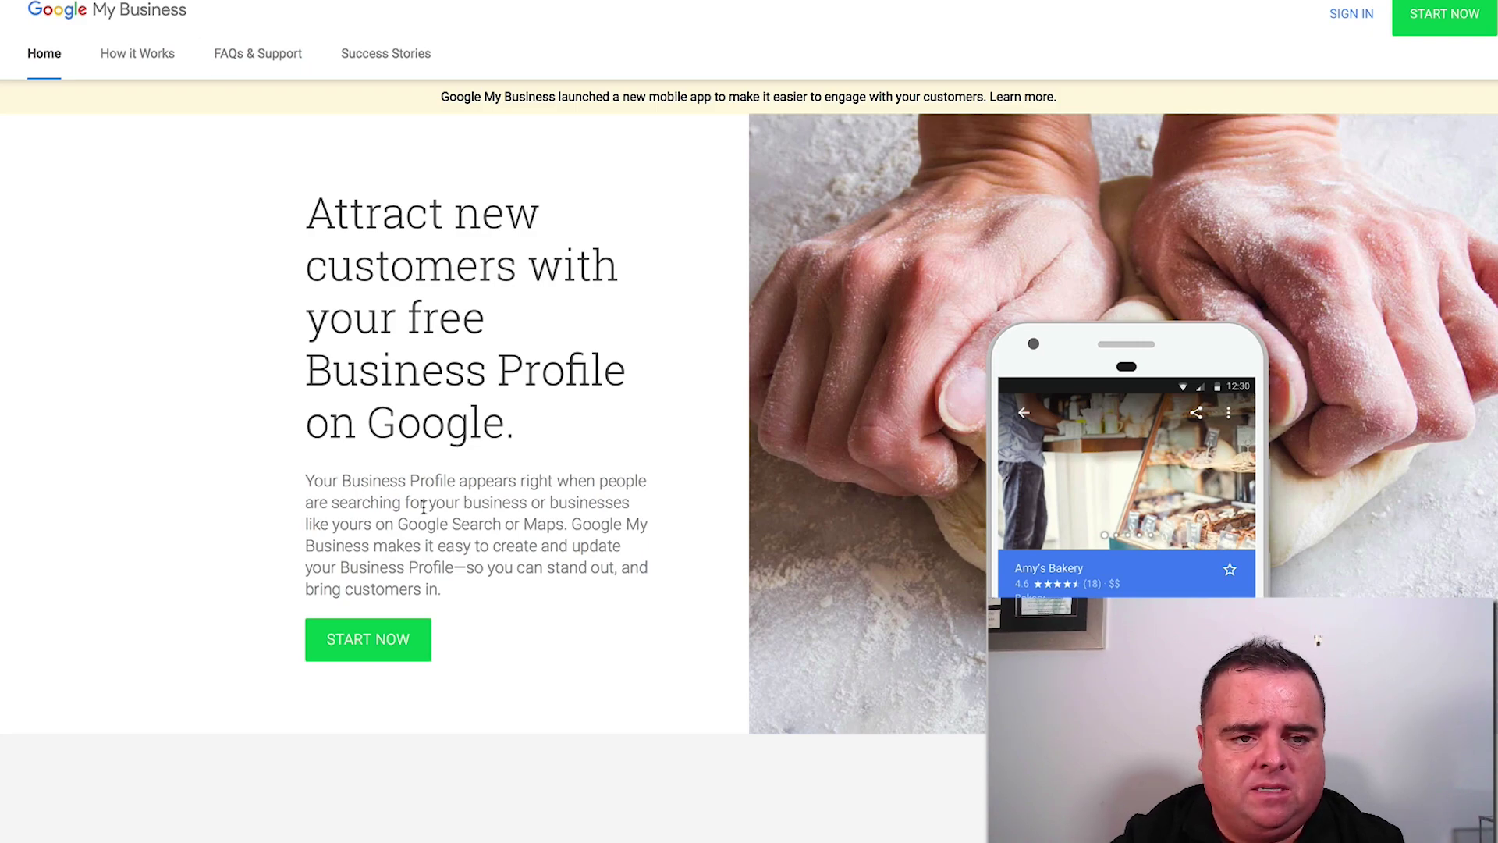
# Start a new listing and name it Test Business.
pyautogui.click(396, 642)
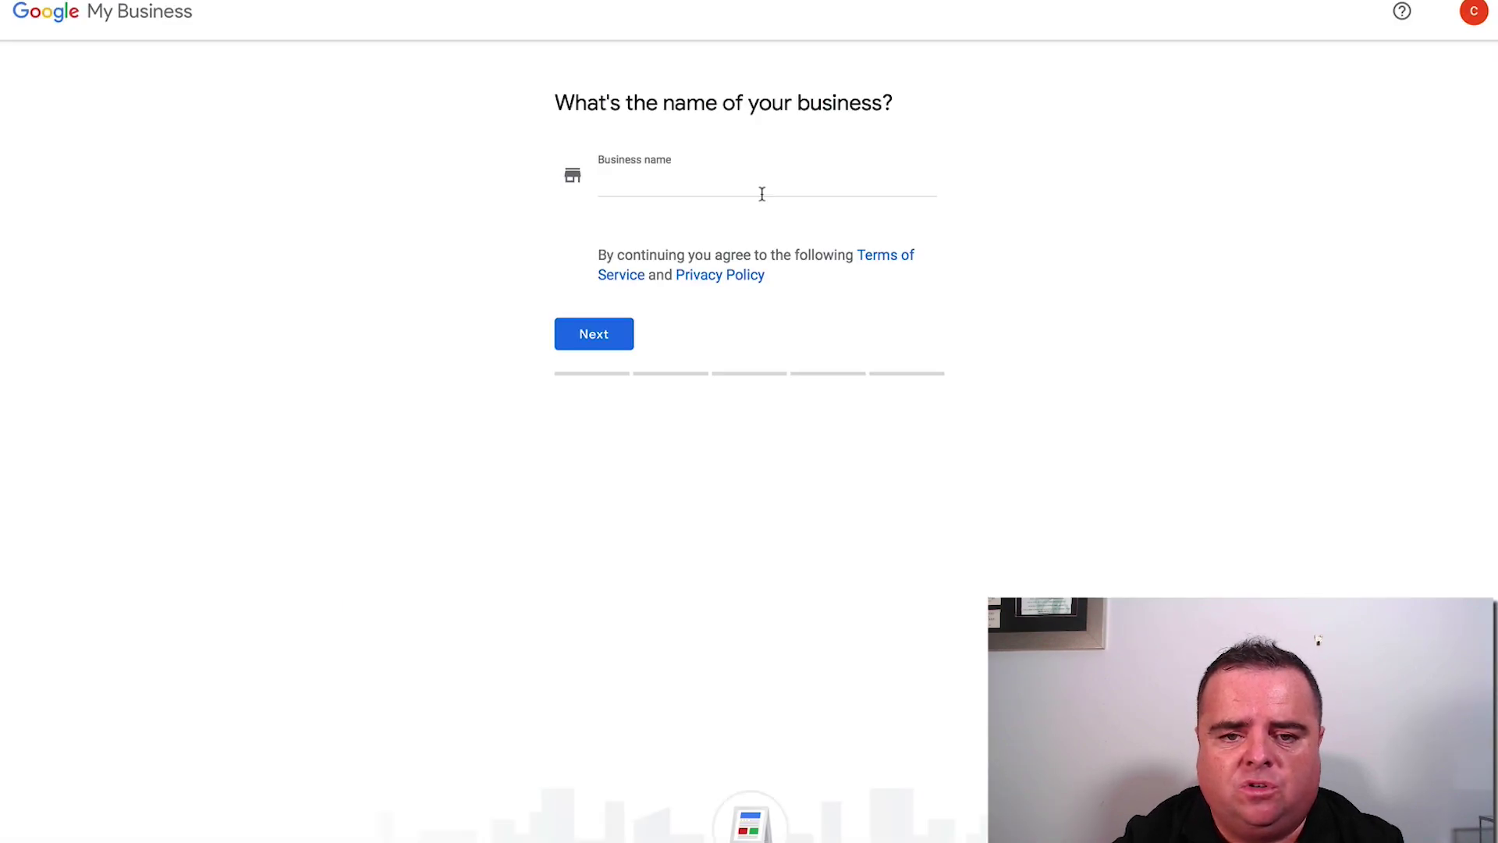
pyautogui.click(736, 191)
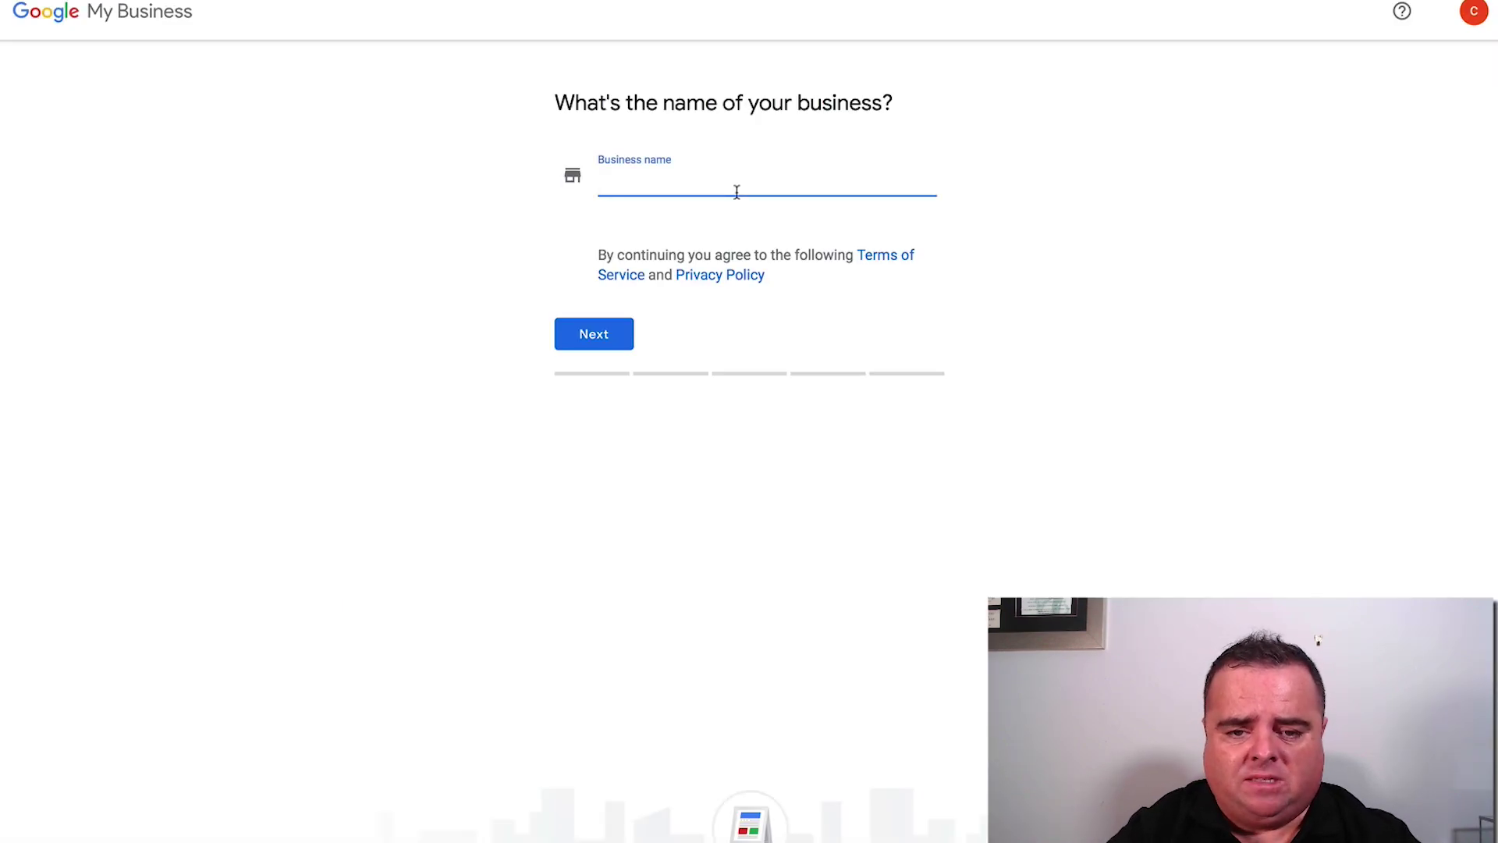
pyautogui.write('Test Bu')
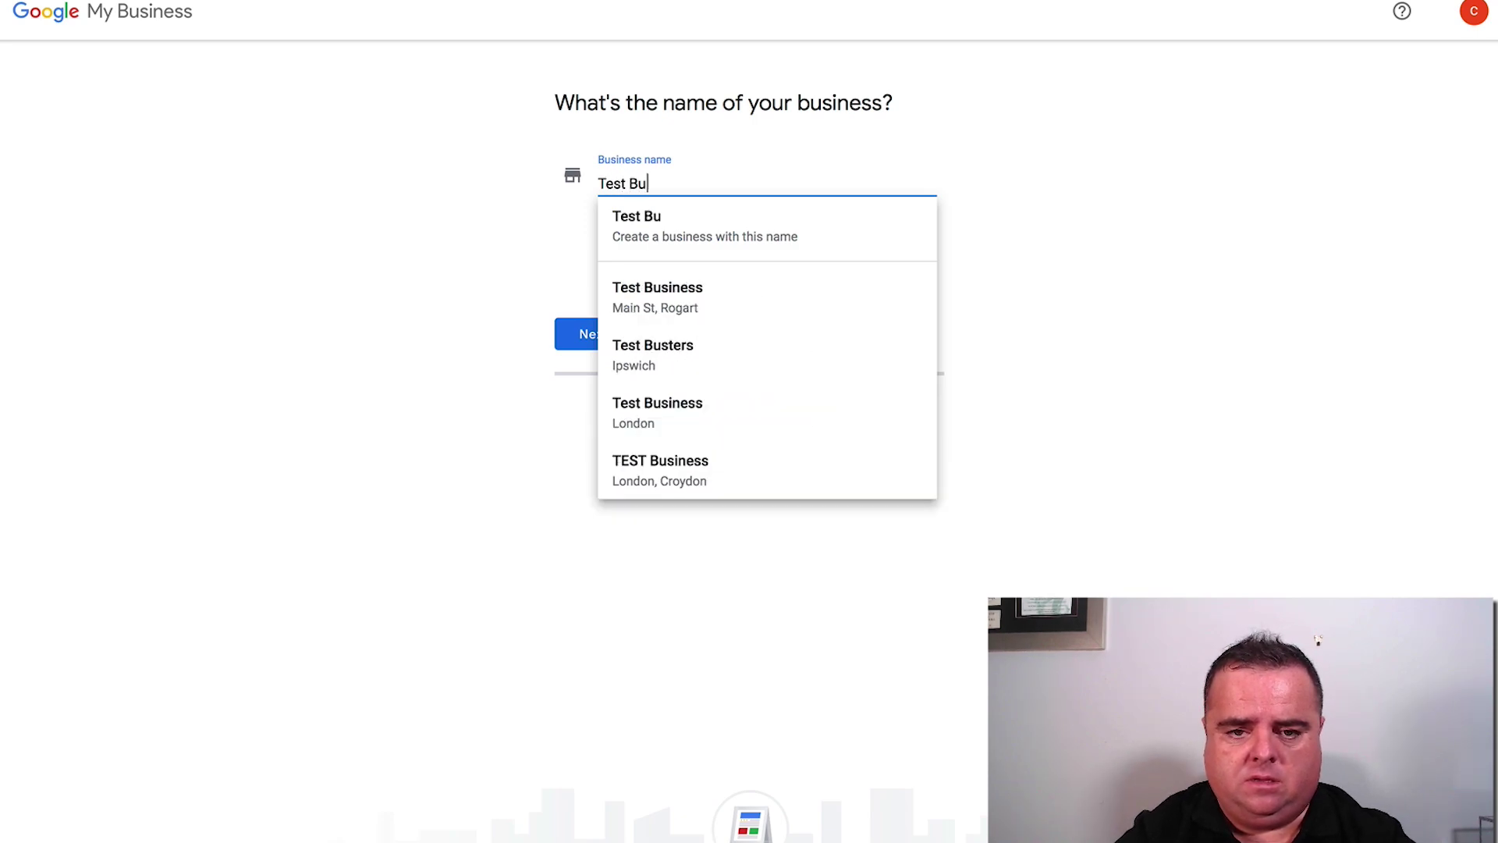
pyautogui.write('si')
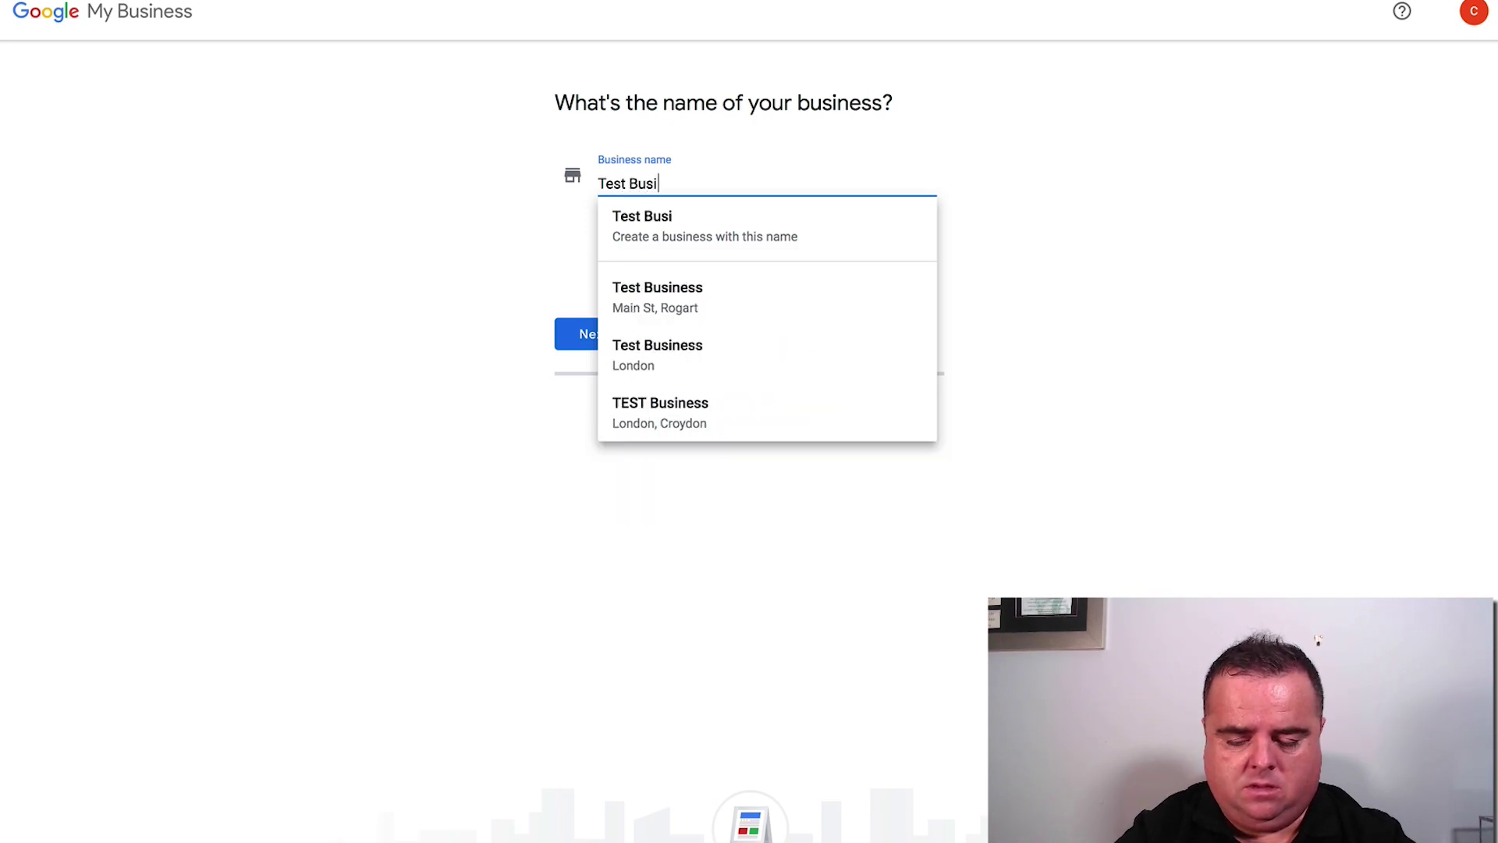
pyautogui.write('ness')
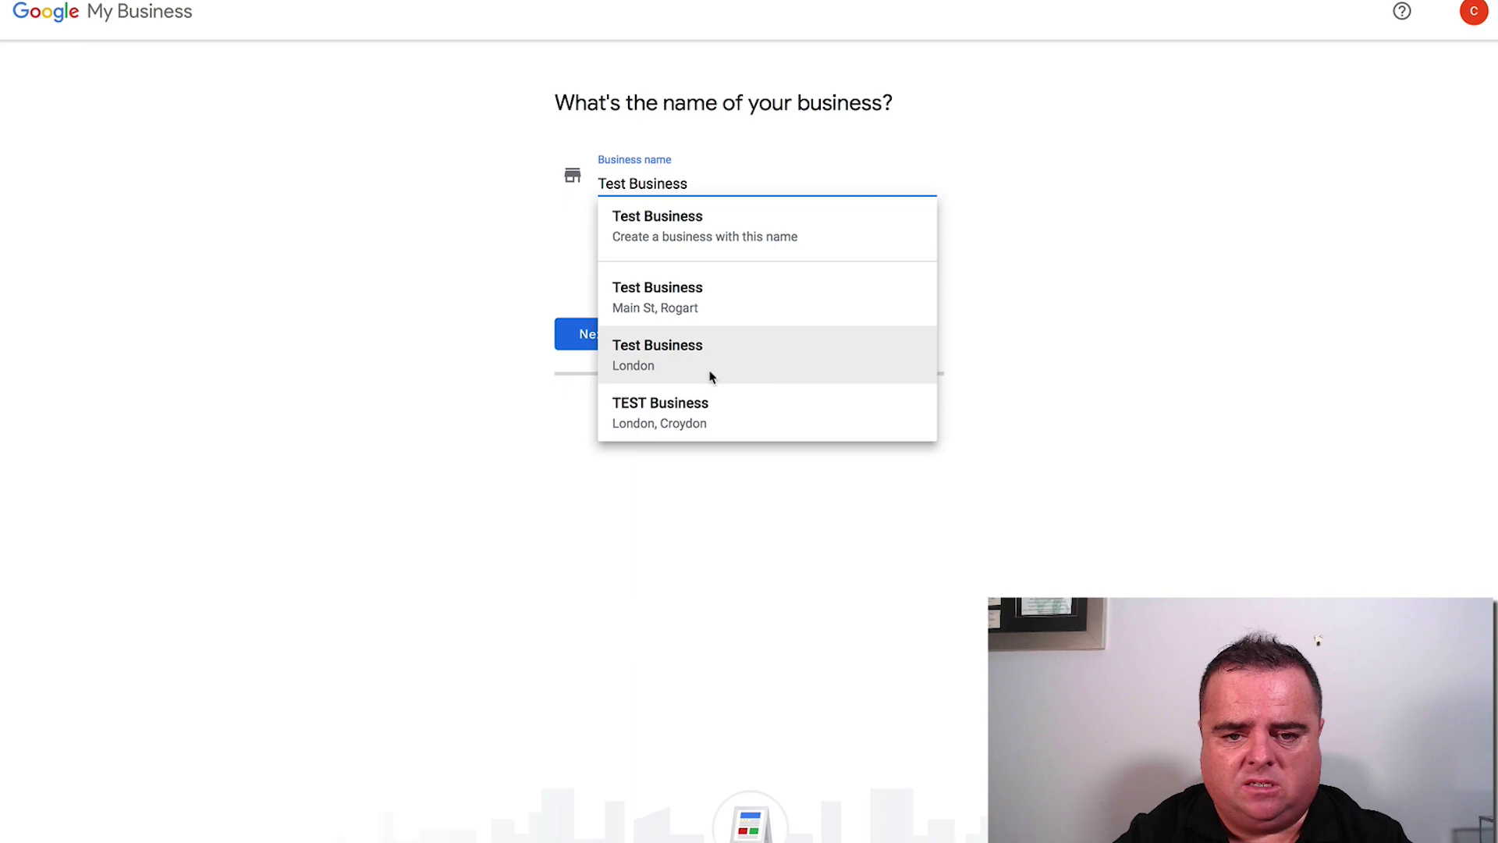
pyautogui.click(656, 356)
pyautogui.click(593, 339)
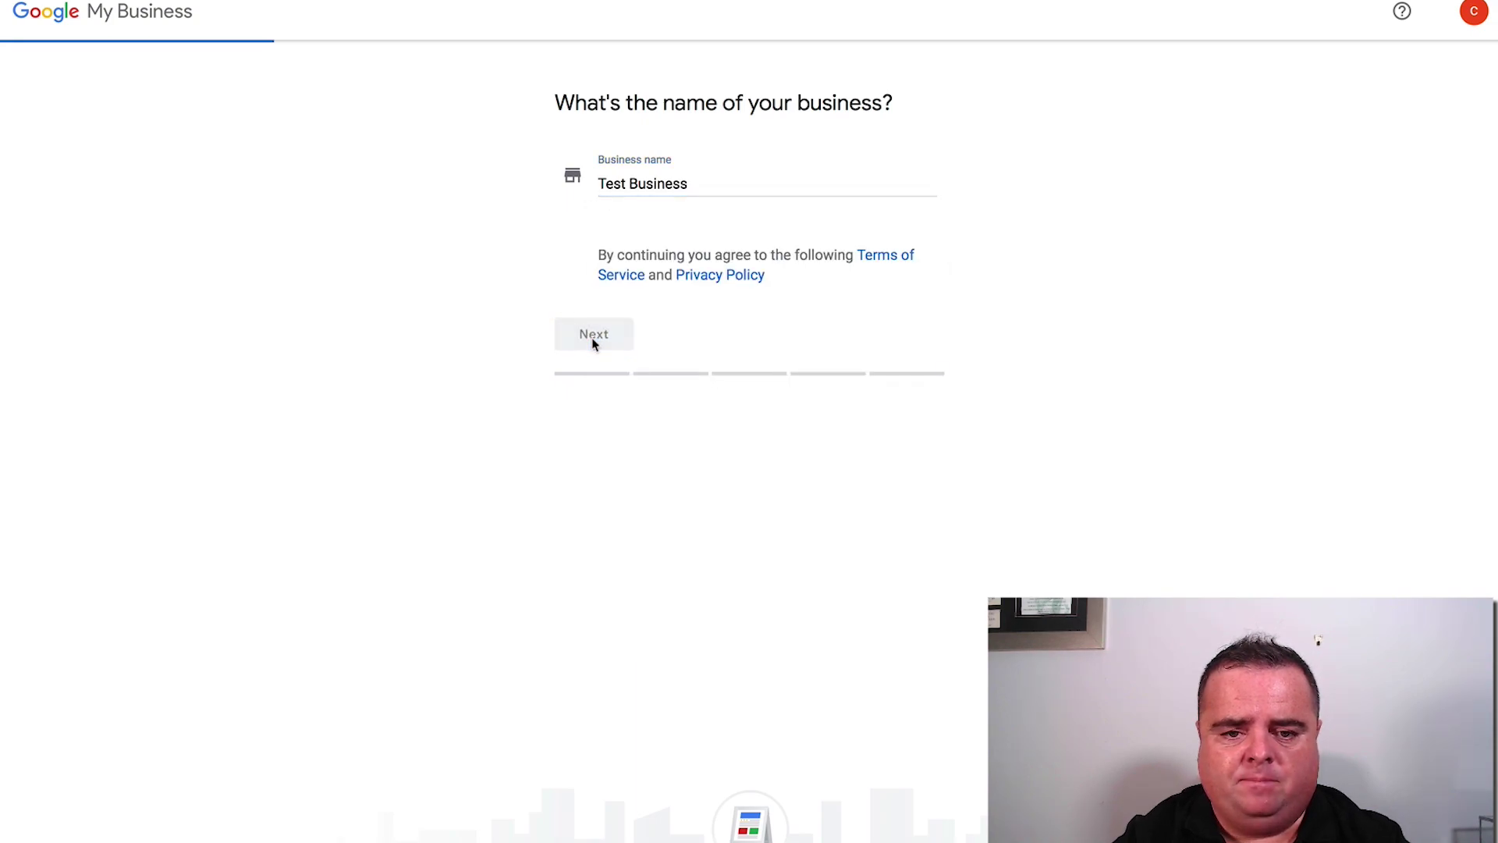
# Enter the address 123 Test, Glasgow, postcode g52 4rj.
pyautogui.click(711, 242)
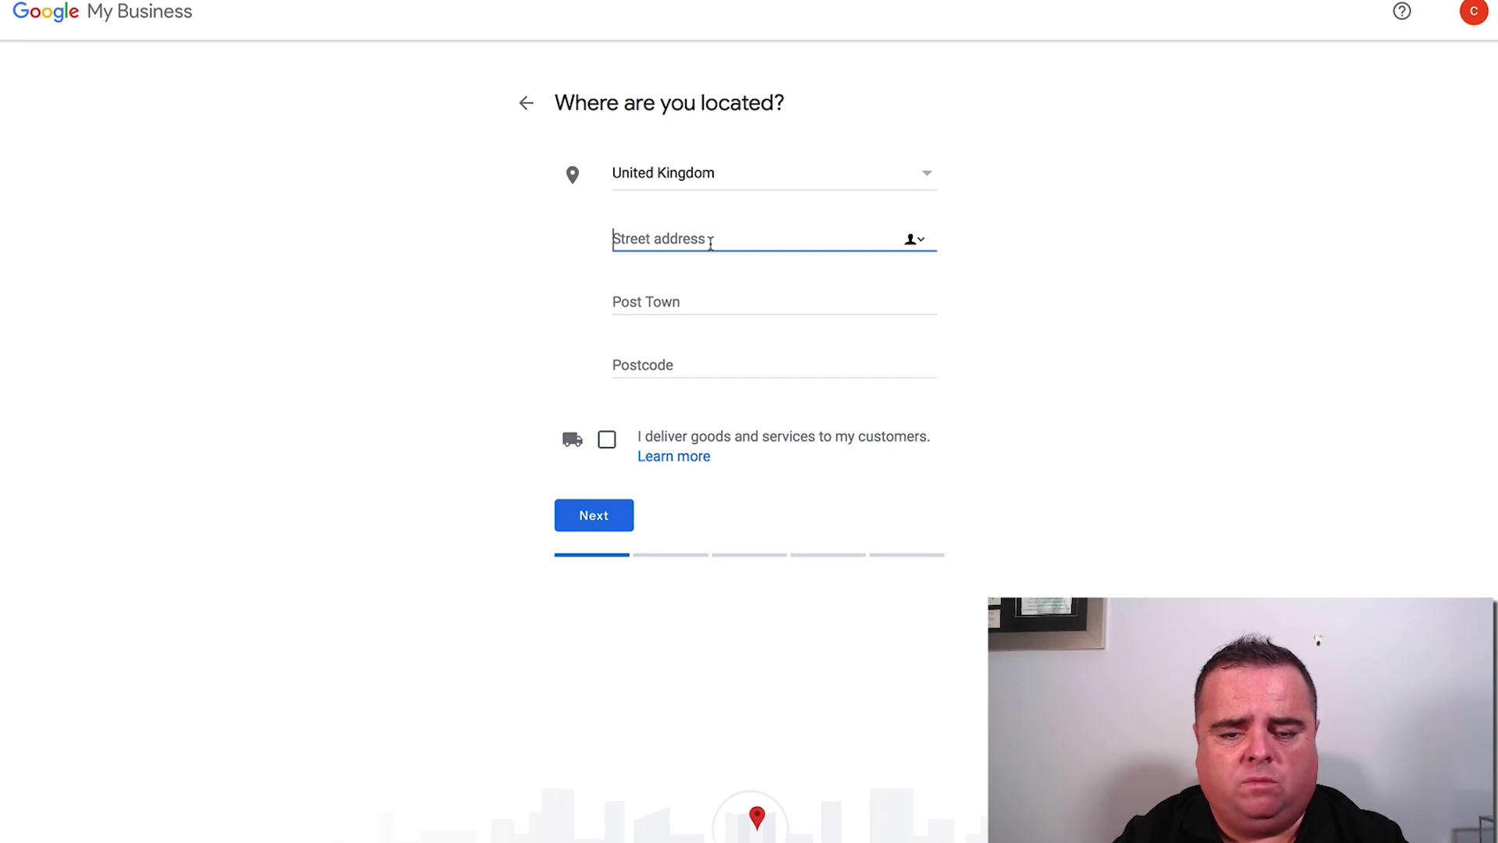
pyautogui.click(680, 302)
pyautogui.click(704, 367)
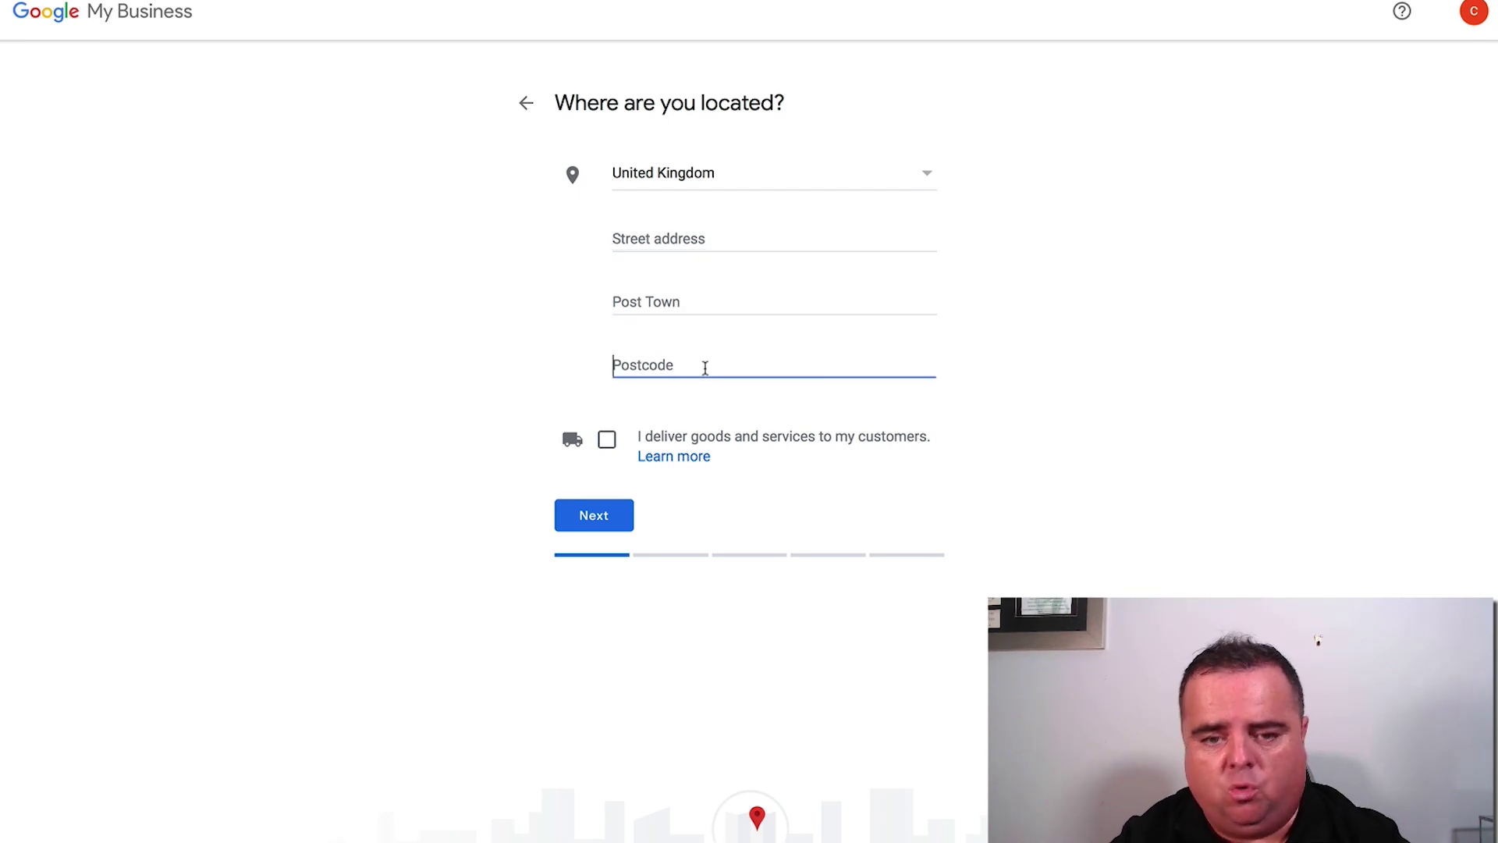
pyautogui.click(692, 241)
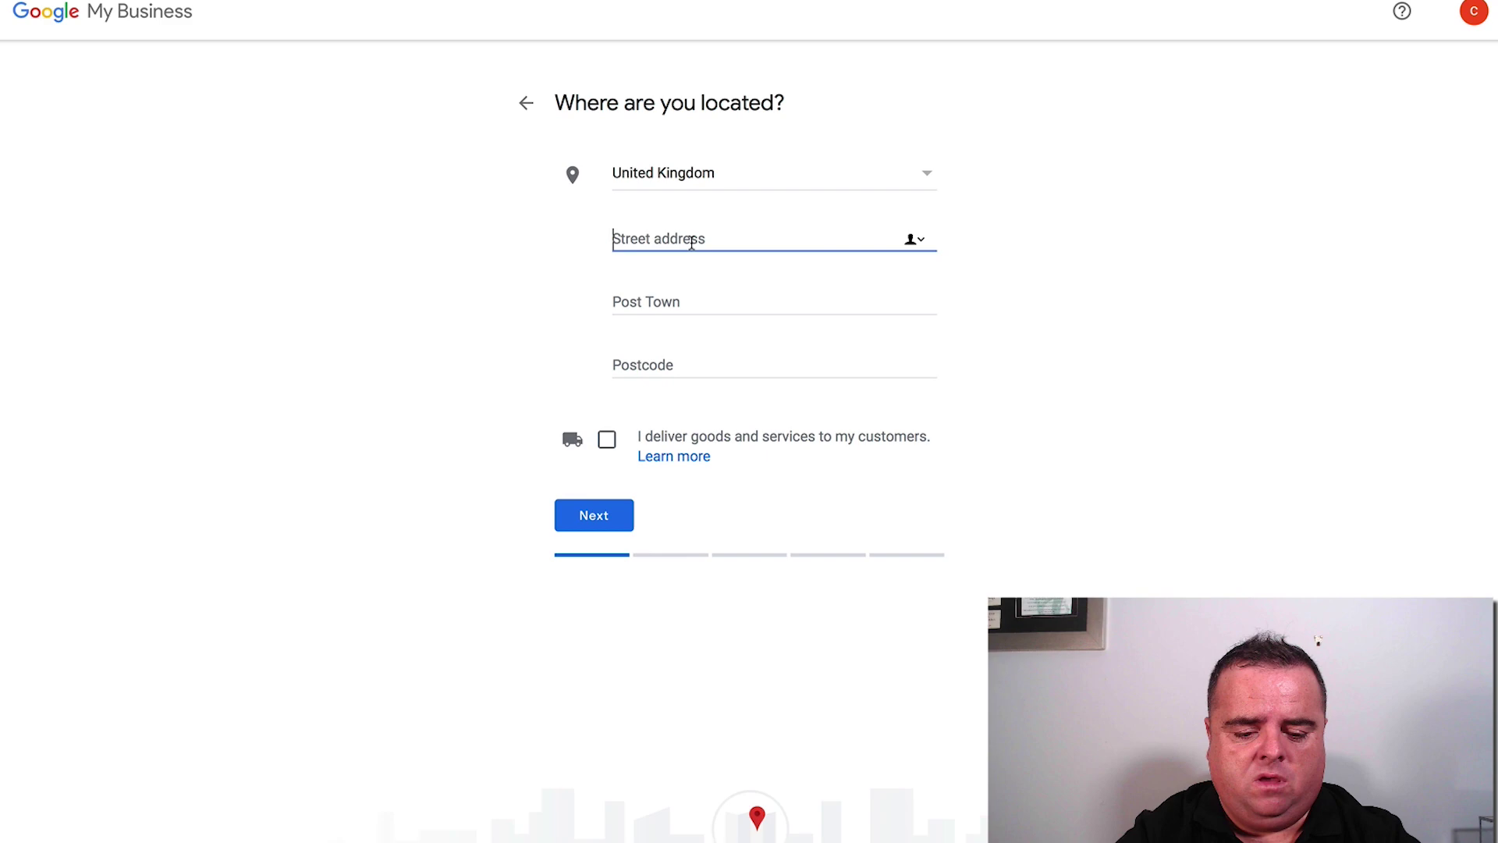
pyautogui.write('123 Test')
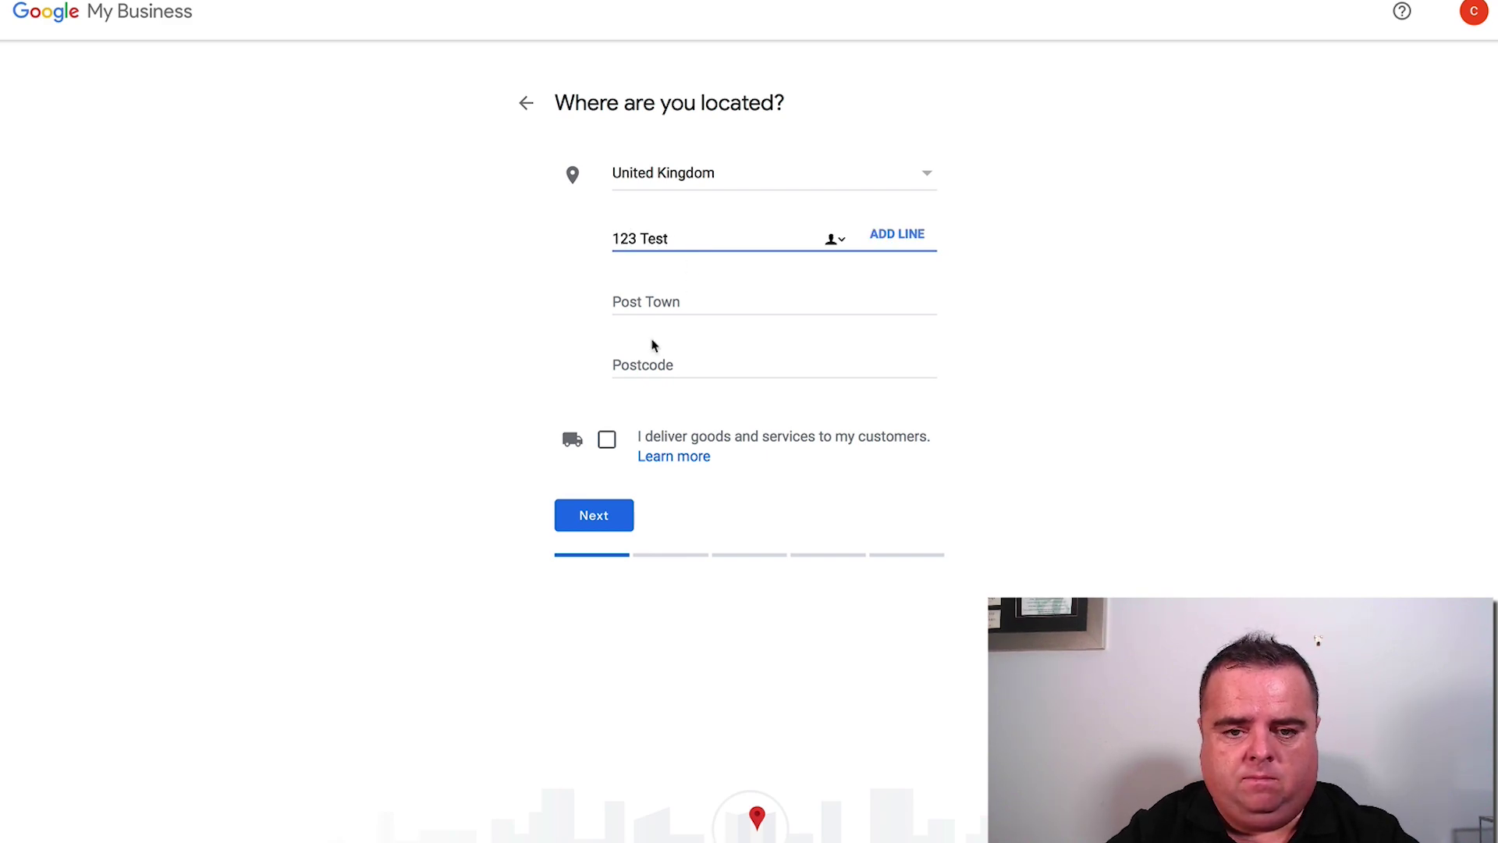
pyautogui.click(661, 302)
pyautogui.write('Glas')
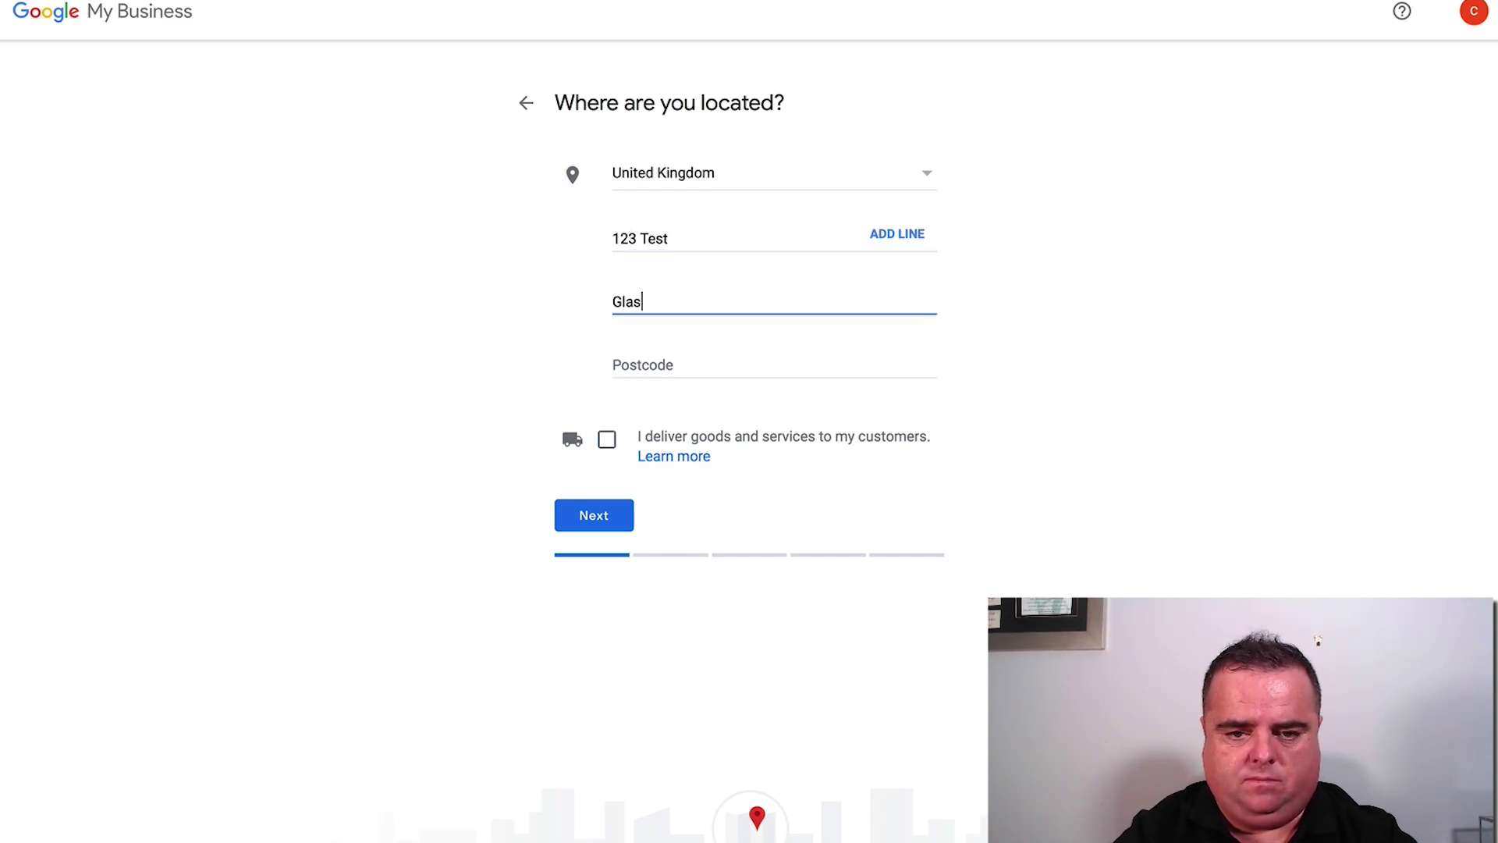
pyautogui.write('gow')
pyautogui.click(671, 360)
pyautogui.write('g')
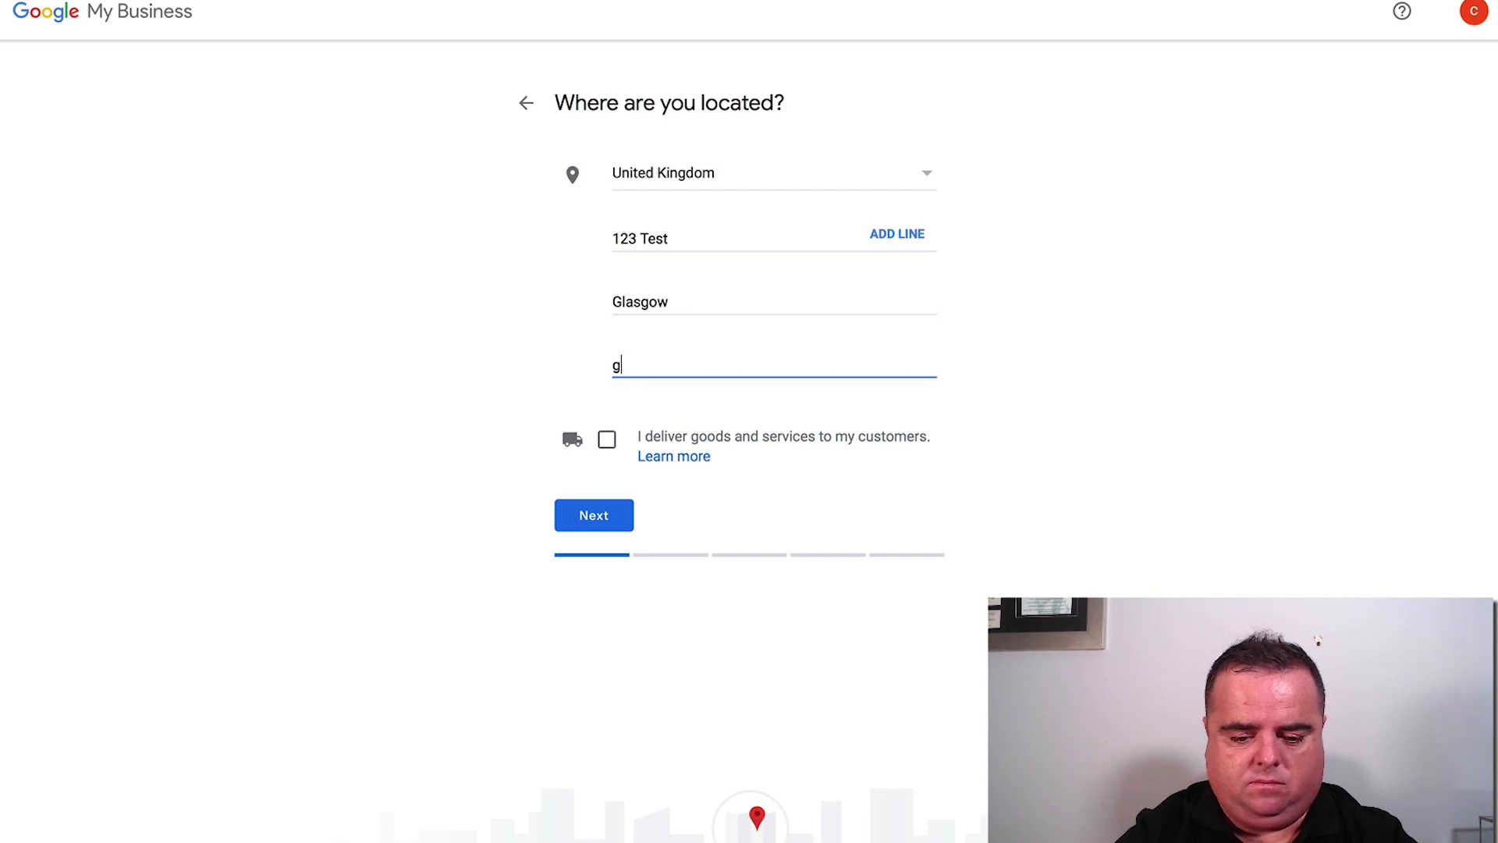
pyautogui.write('52 ')
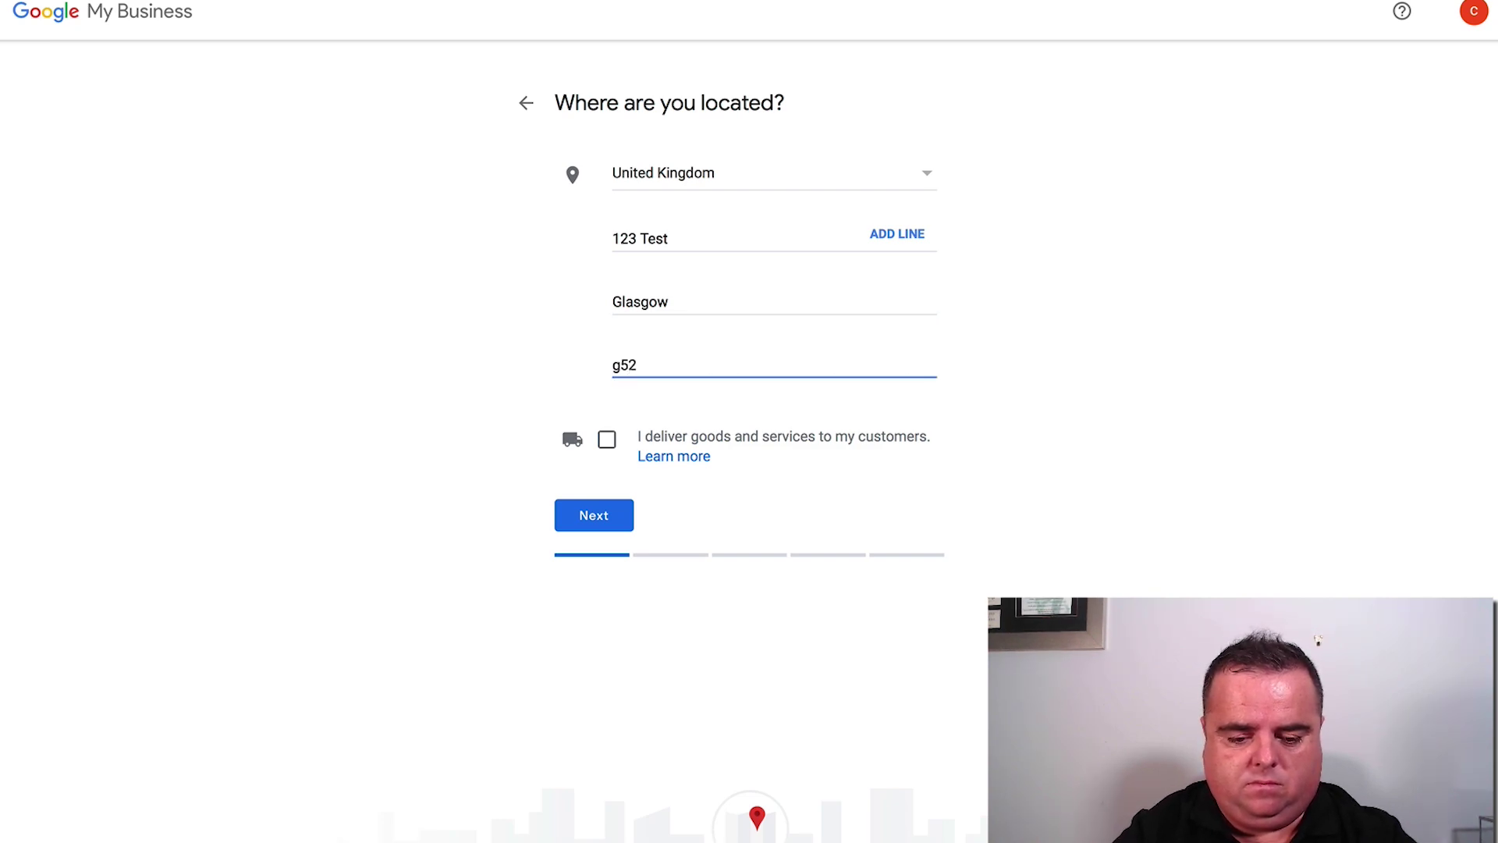
pyautogui.write('$(')
pyautogui.press('BackSpace')
pyautogui.press('BackSpace')
pyautogui.press('BackSpace')
pyautogui.press('BackSpace')
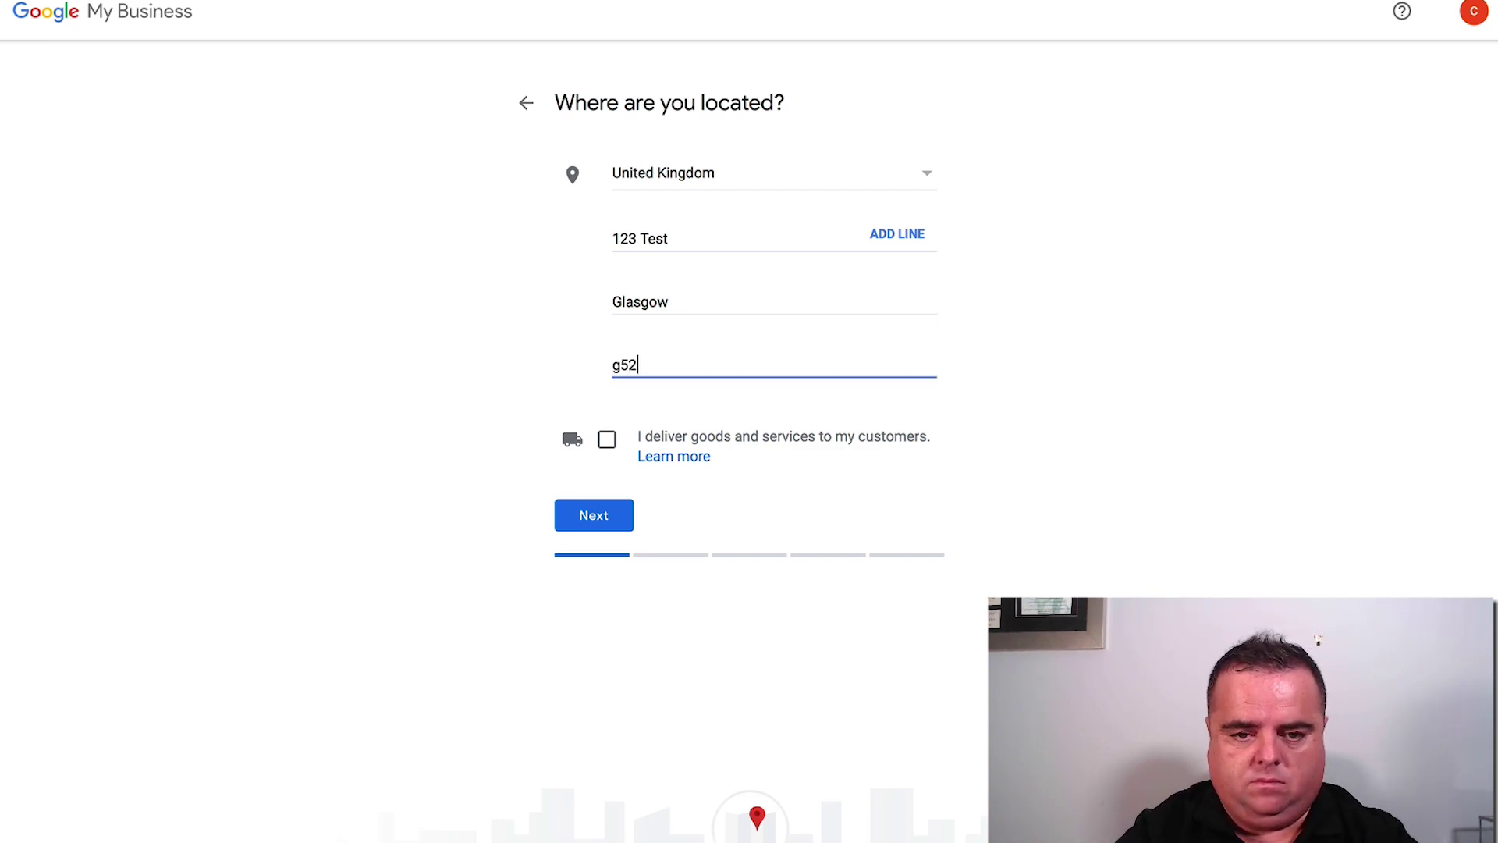
pyautogui.write('4rj')
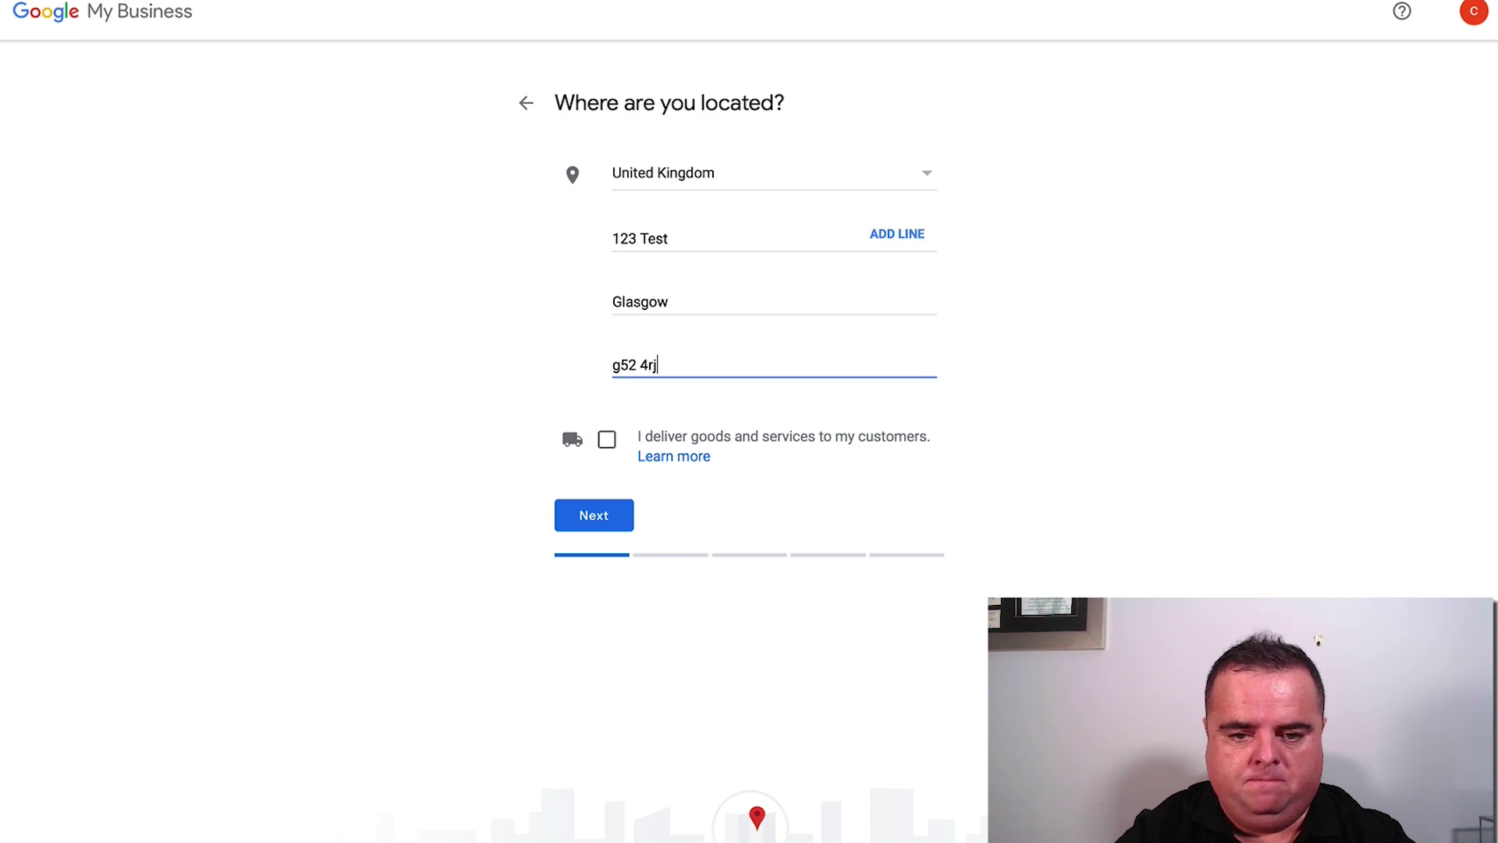
# Submit the address and drag the map marker onto the business's exact spot.
pyautogui.click(614, 522)
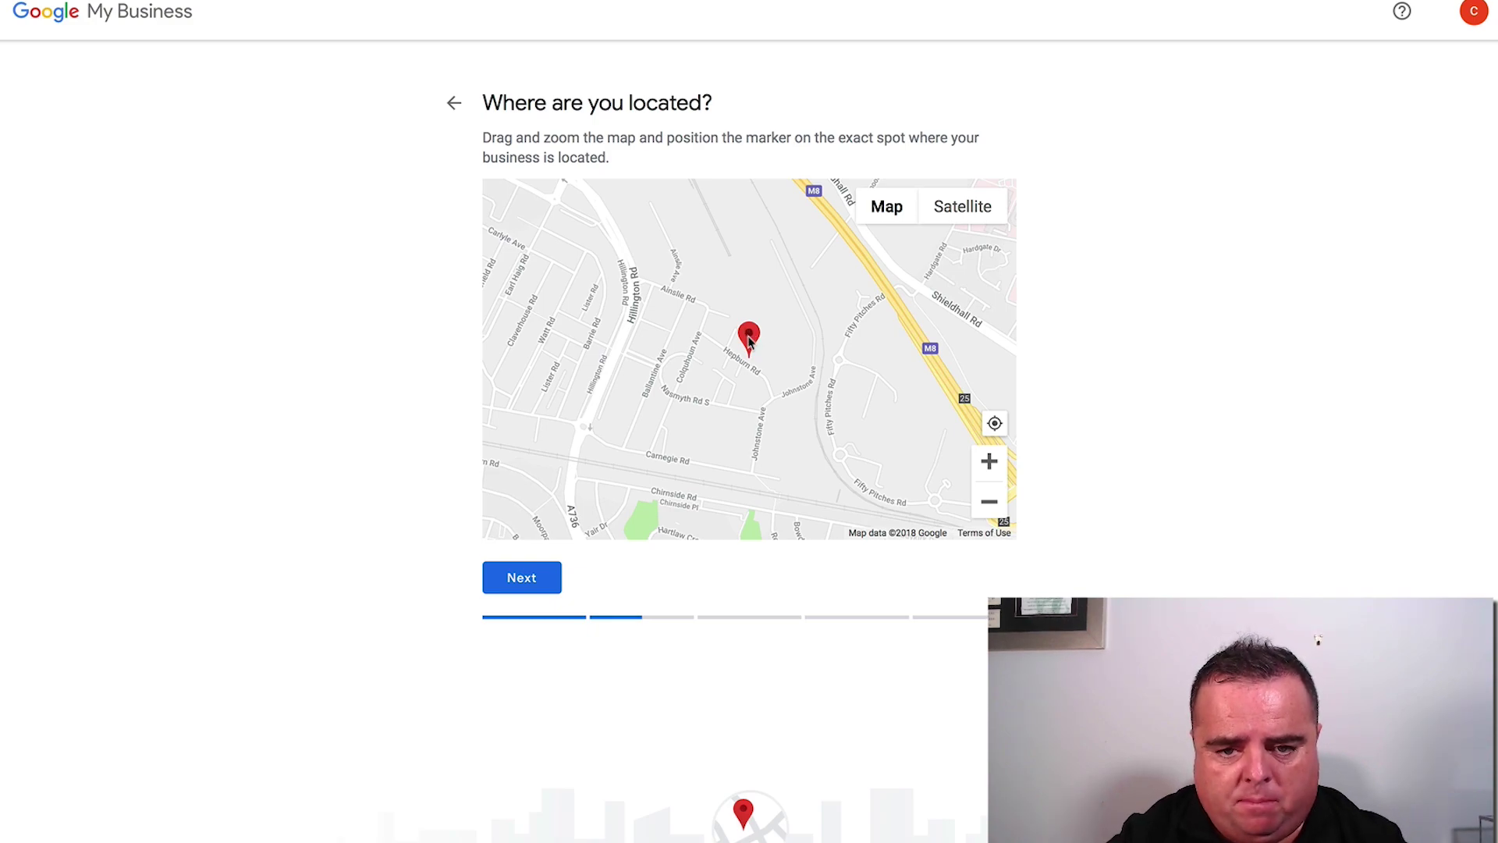
pyautogui.moveTo(751, 346); pyautogui.dragTo(742, 307)
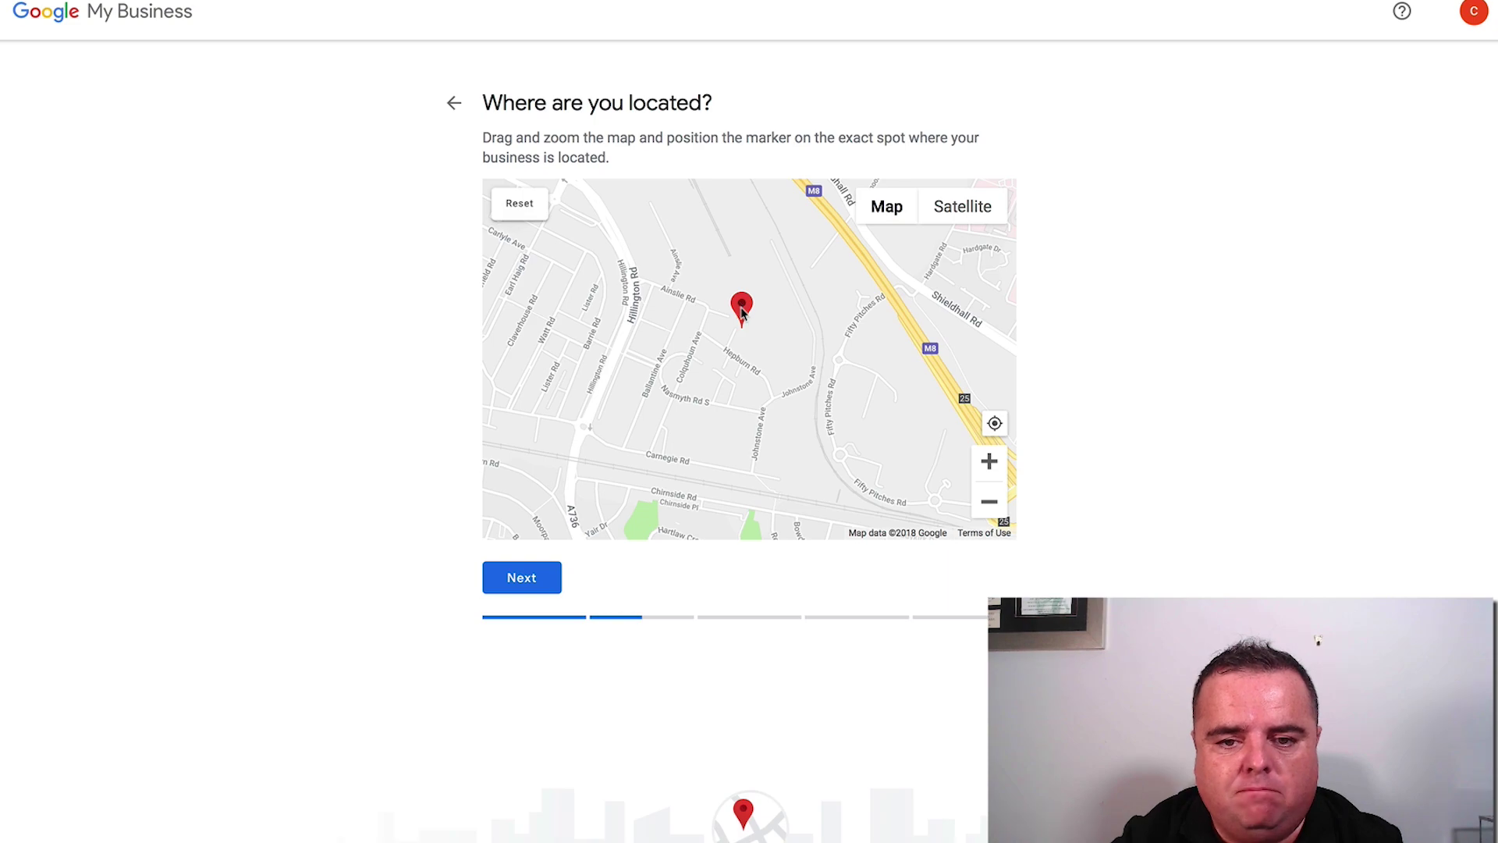
pyautogui.moveTo(742, 307); pyautogui.dragTo(741, 319)
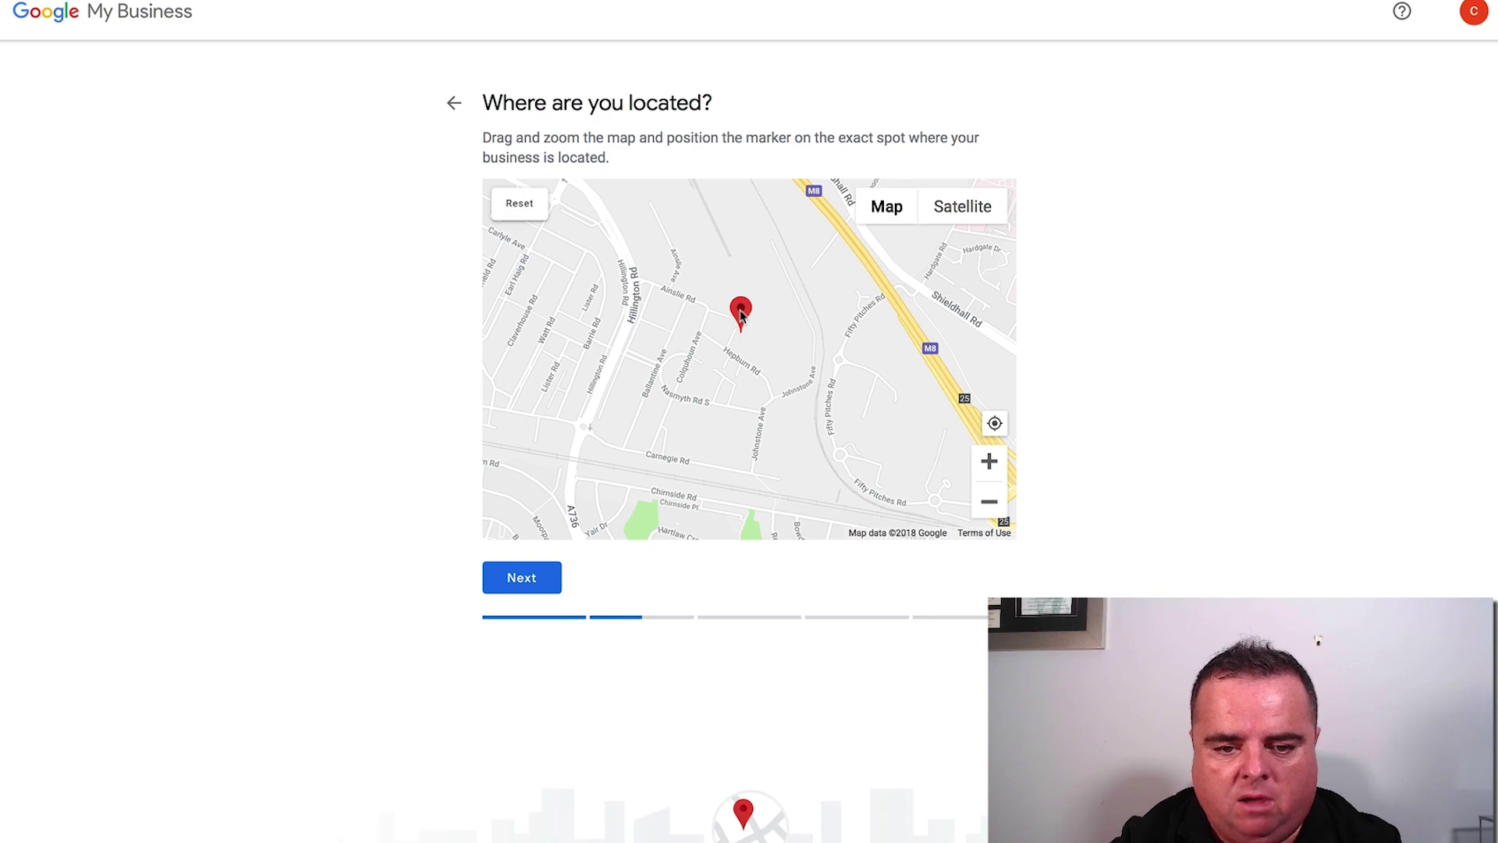
pyautogui.moveTo(742, 319); pyautogui.dragTo(742, 331)
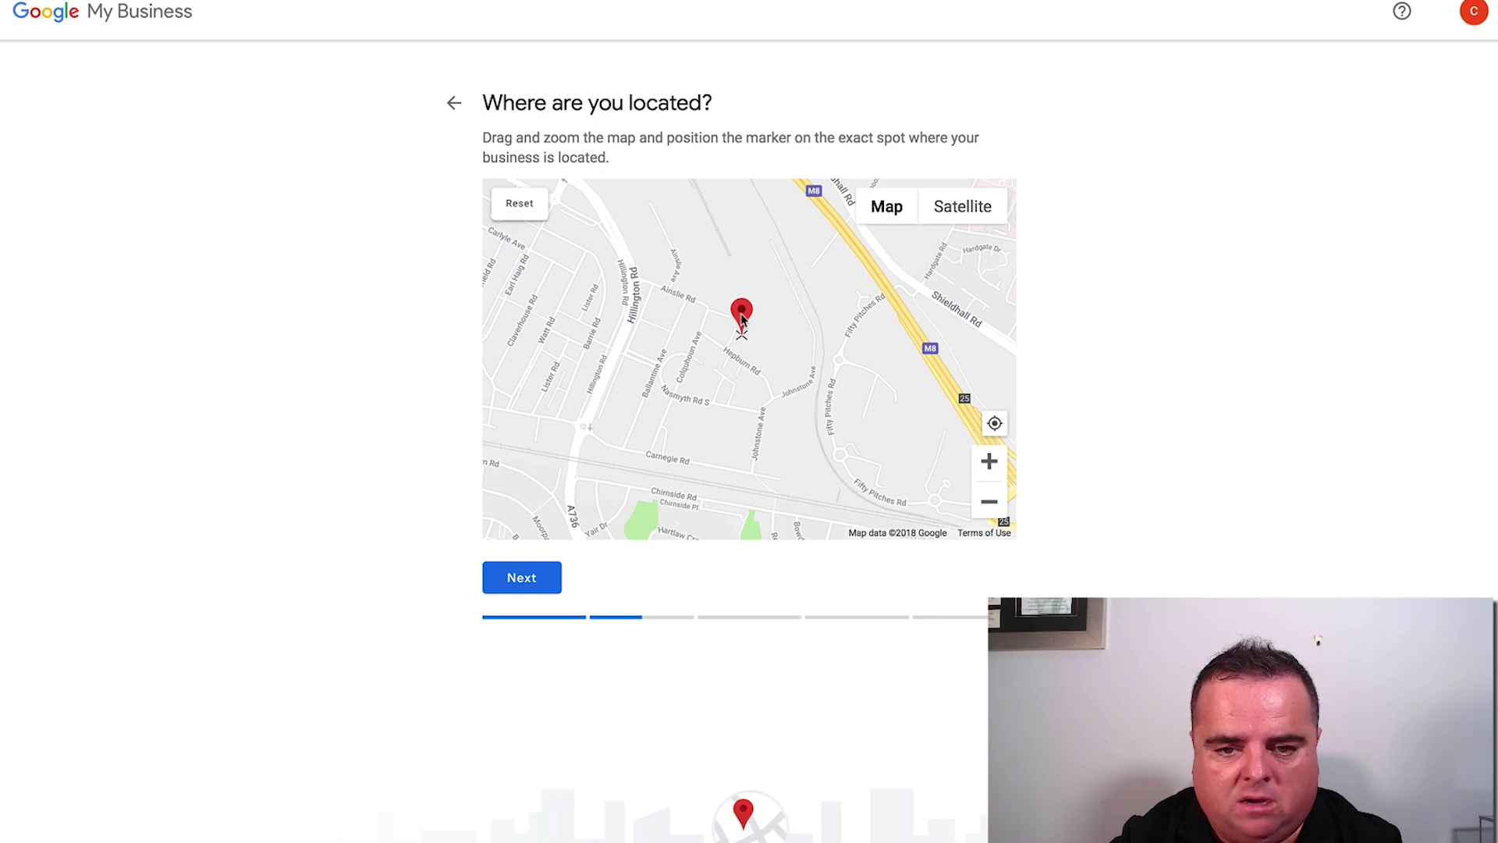
pyautogui.click(532, 579)
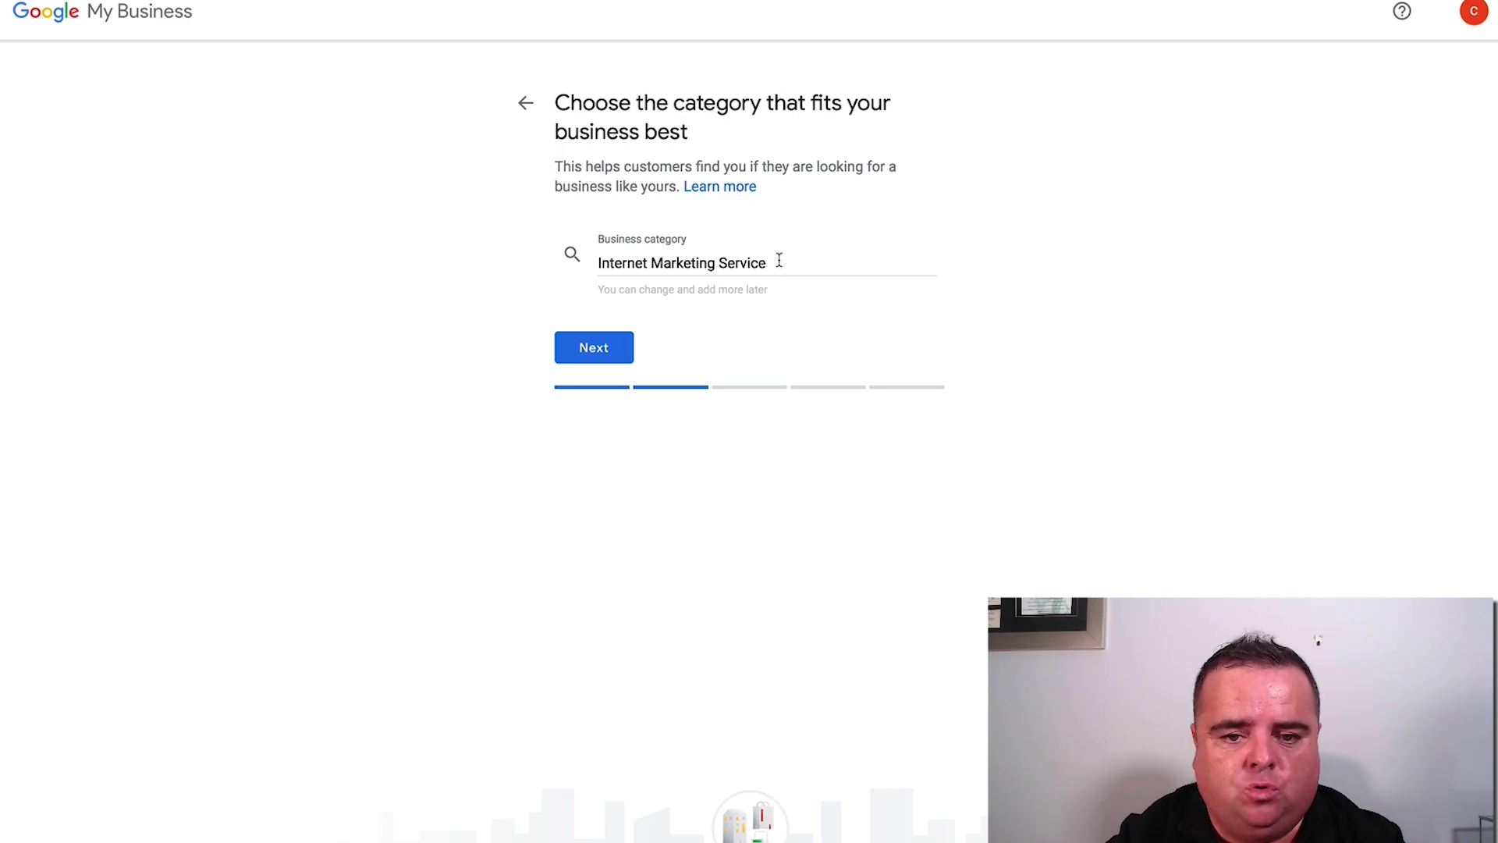
pyautogui.click(610, 348)
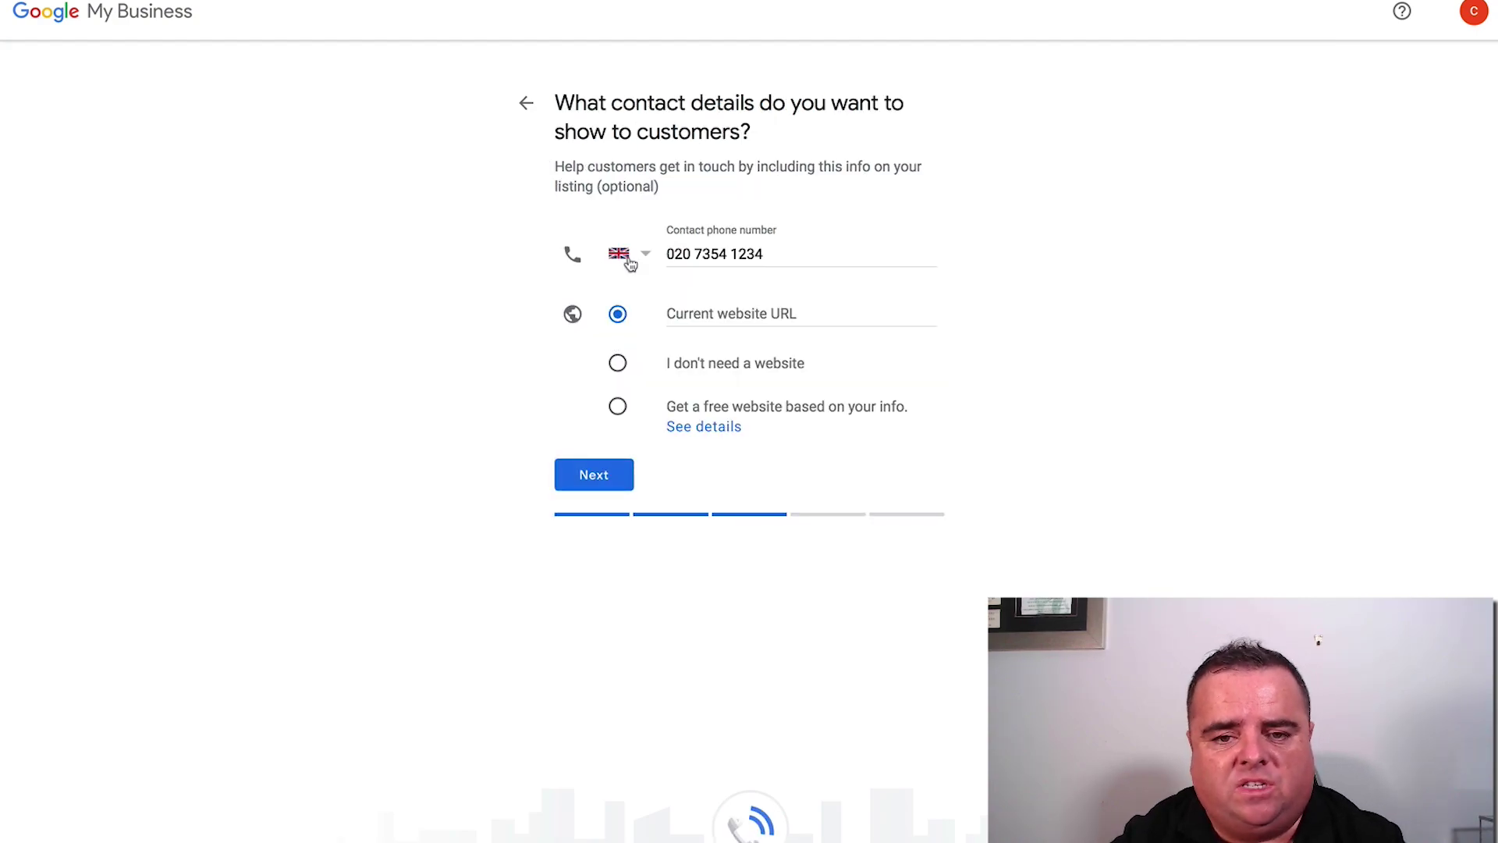
pyautogui.click(786, 253)
pyautogui.hotkey('ctrl', 'a')
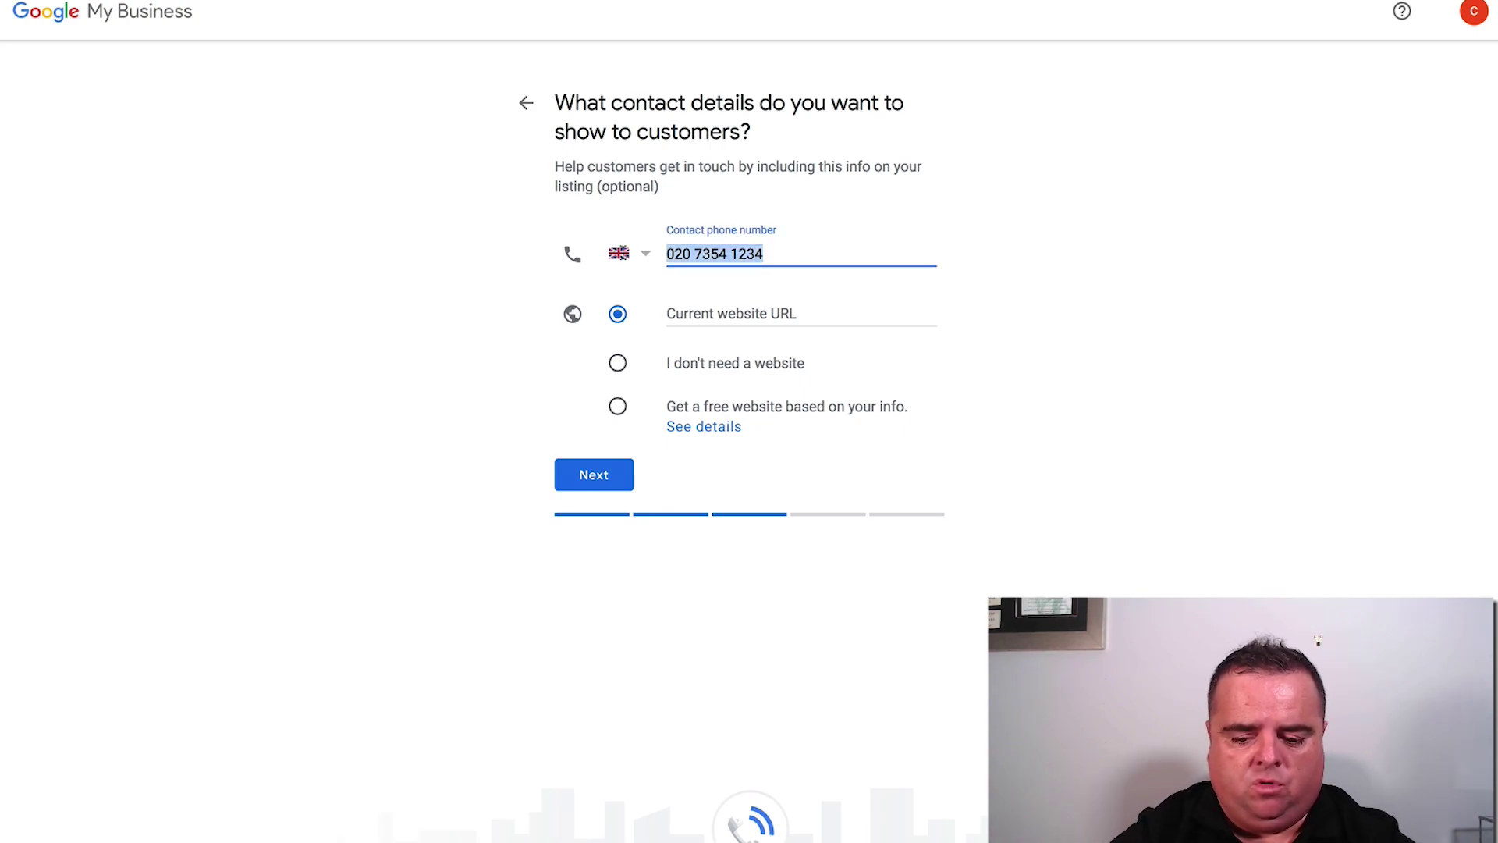
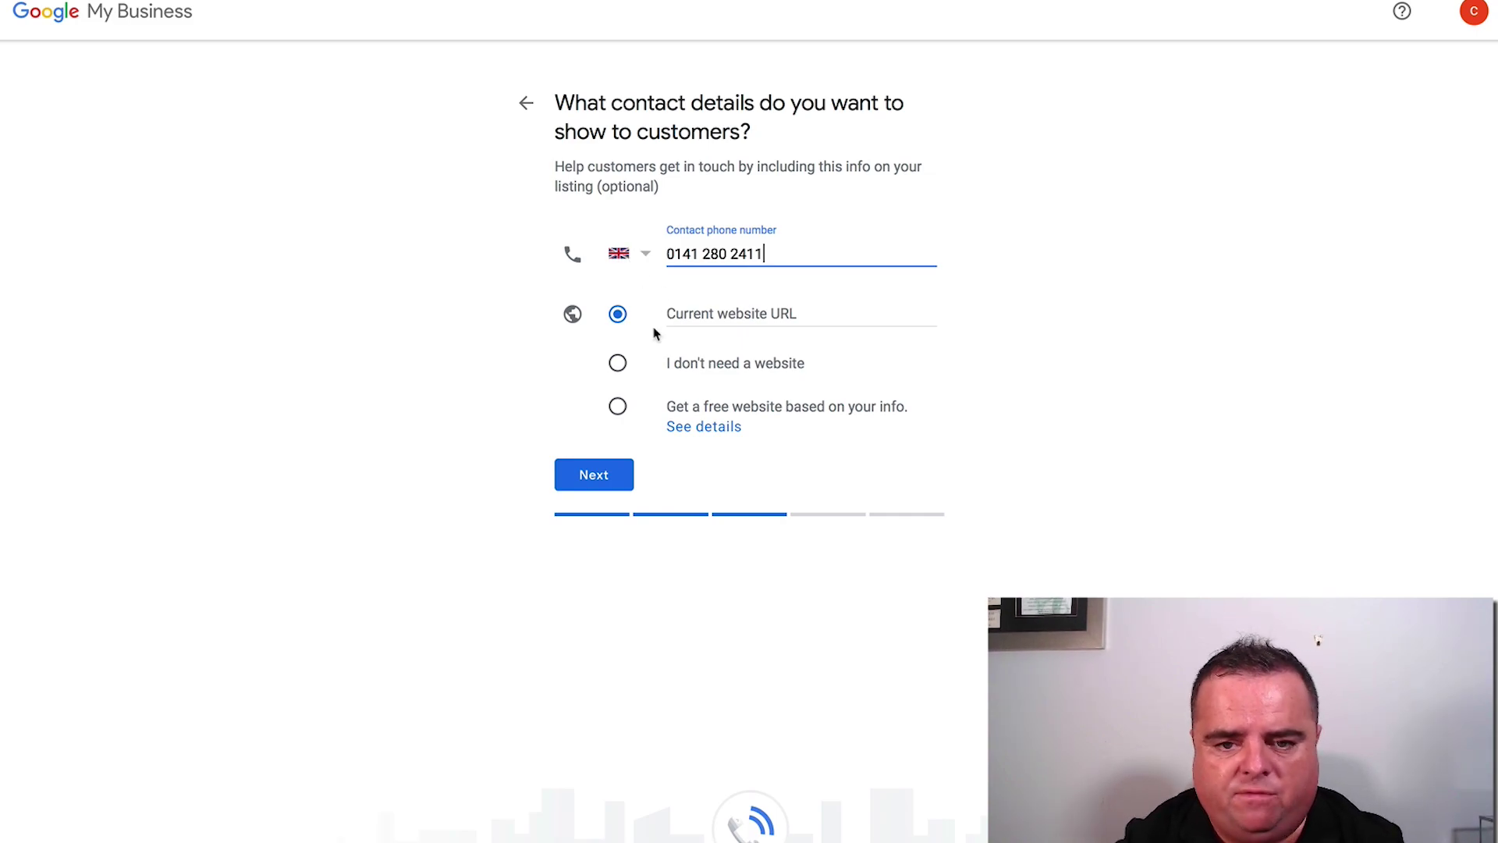
pyautogui.click(777, 313)
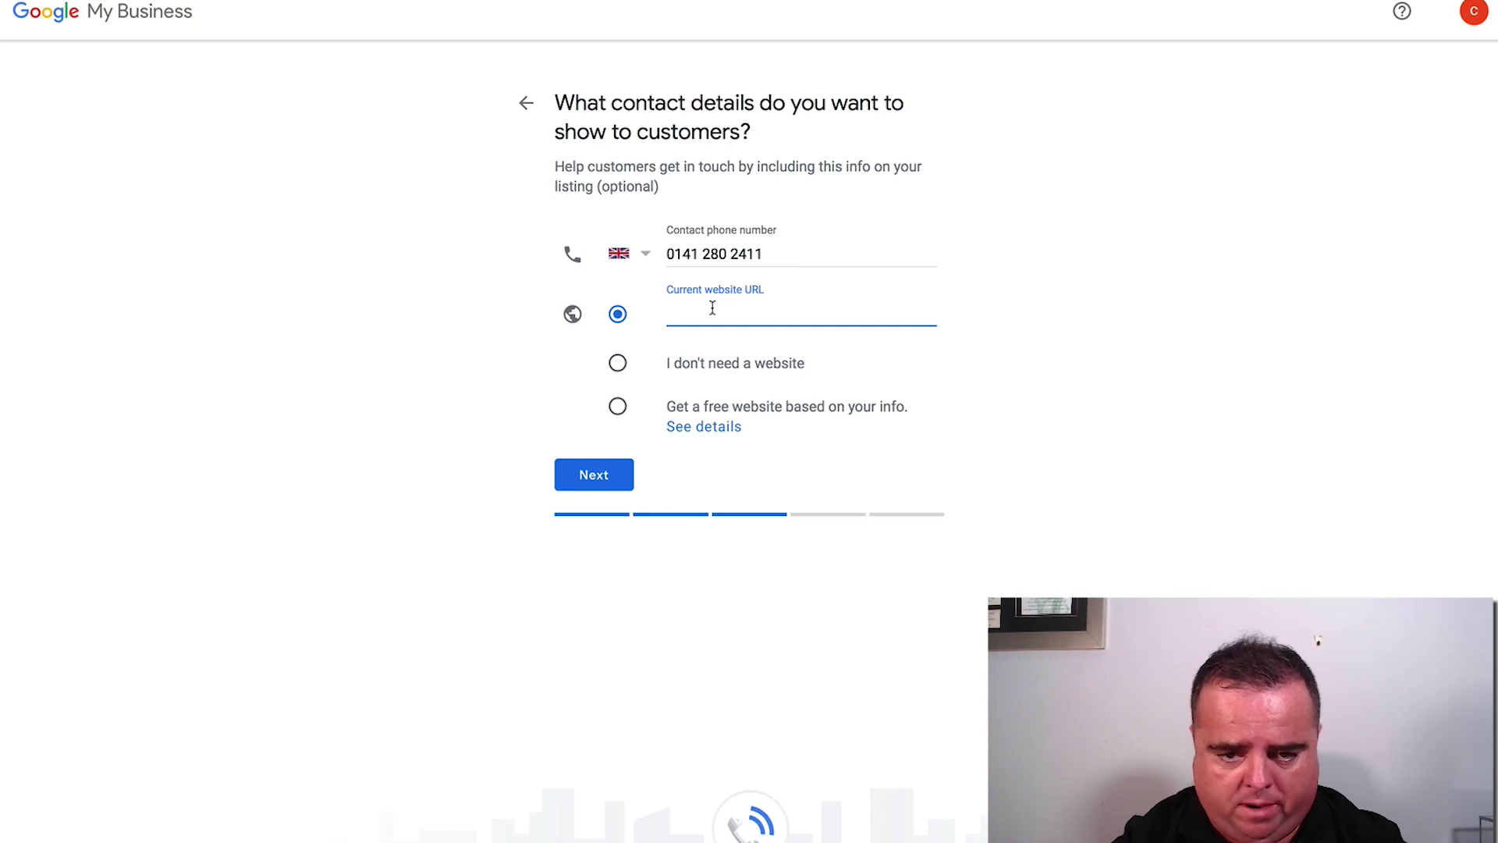
pyautogui.write('www.')
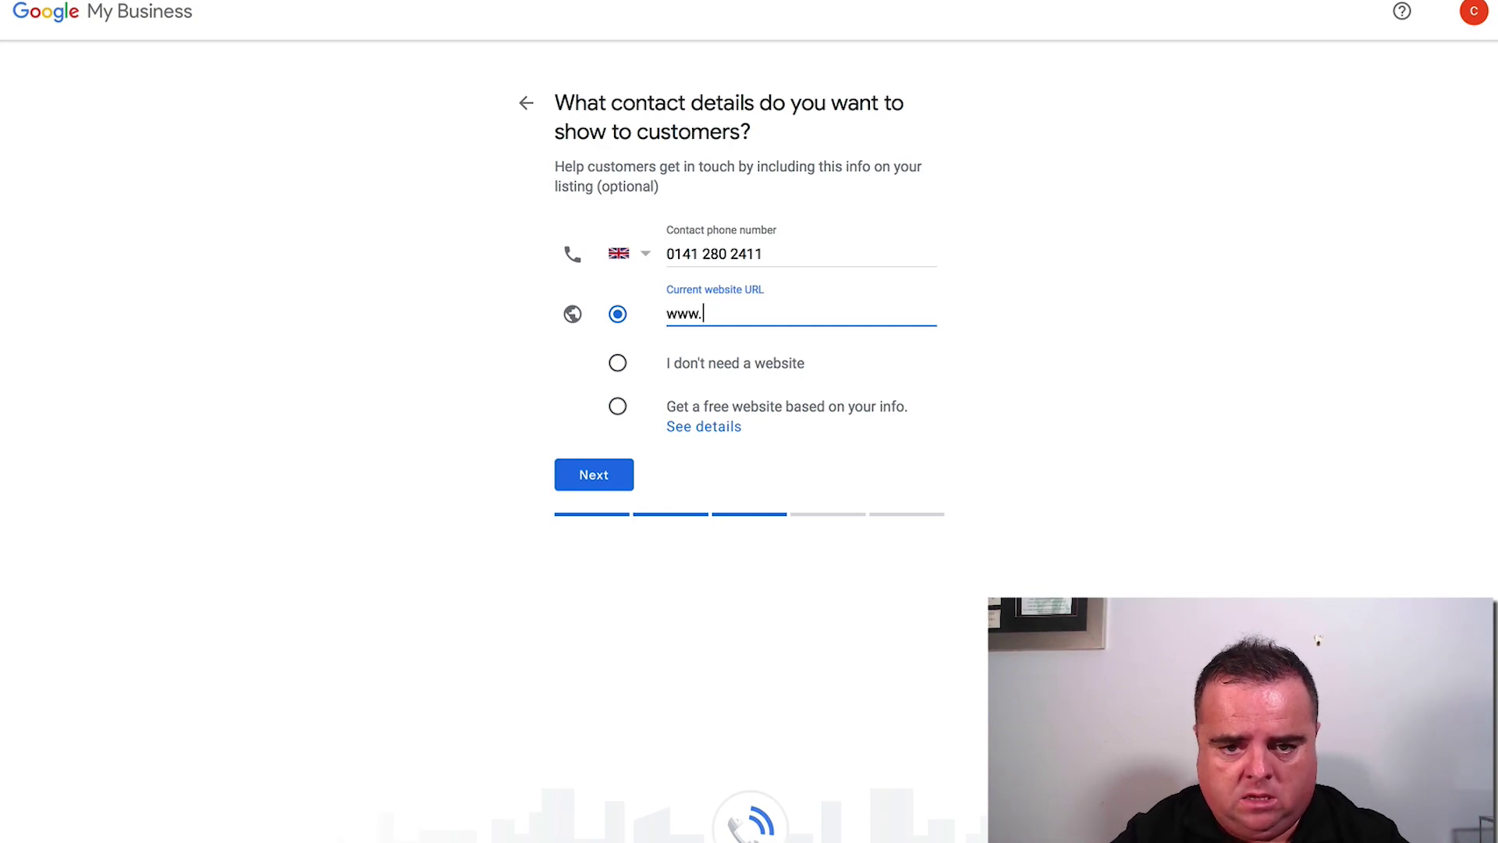
pyautogui.write('t')
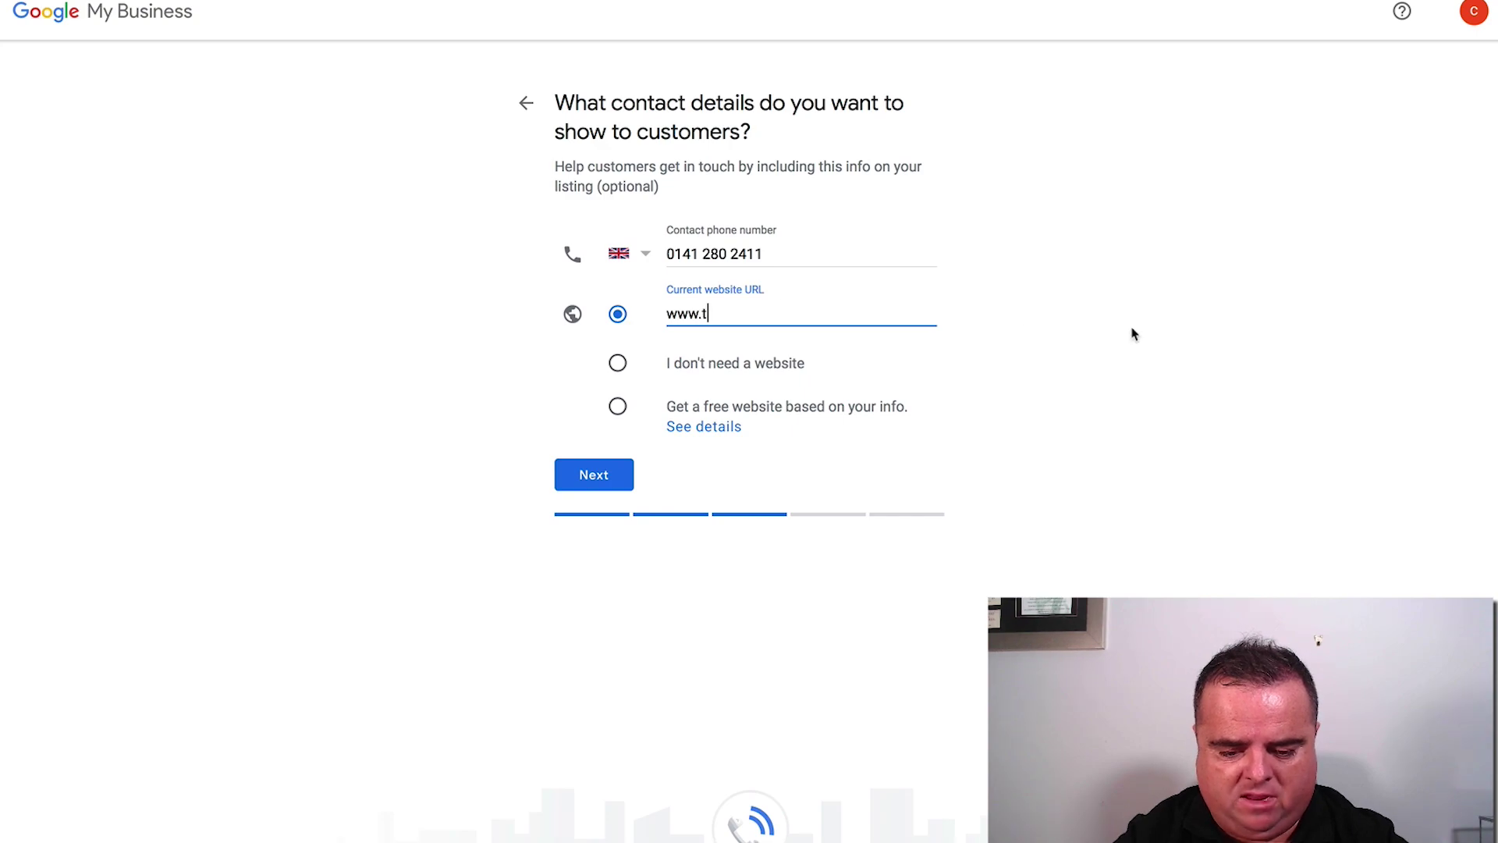
pyautogui.write('estwebsi')
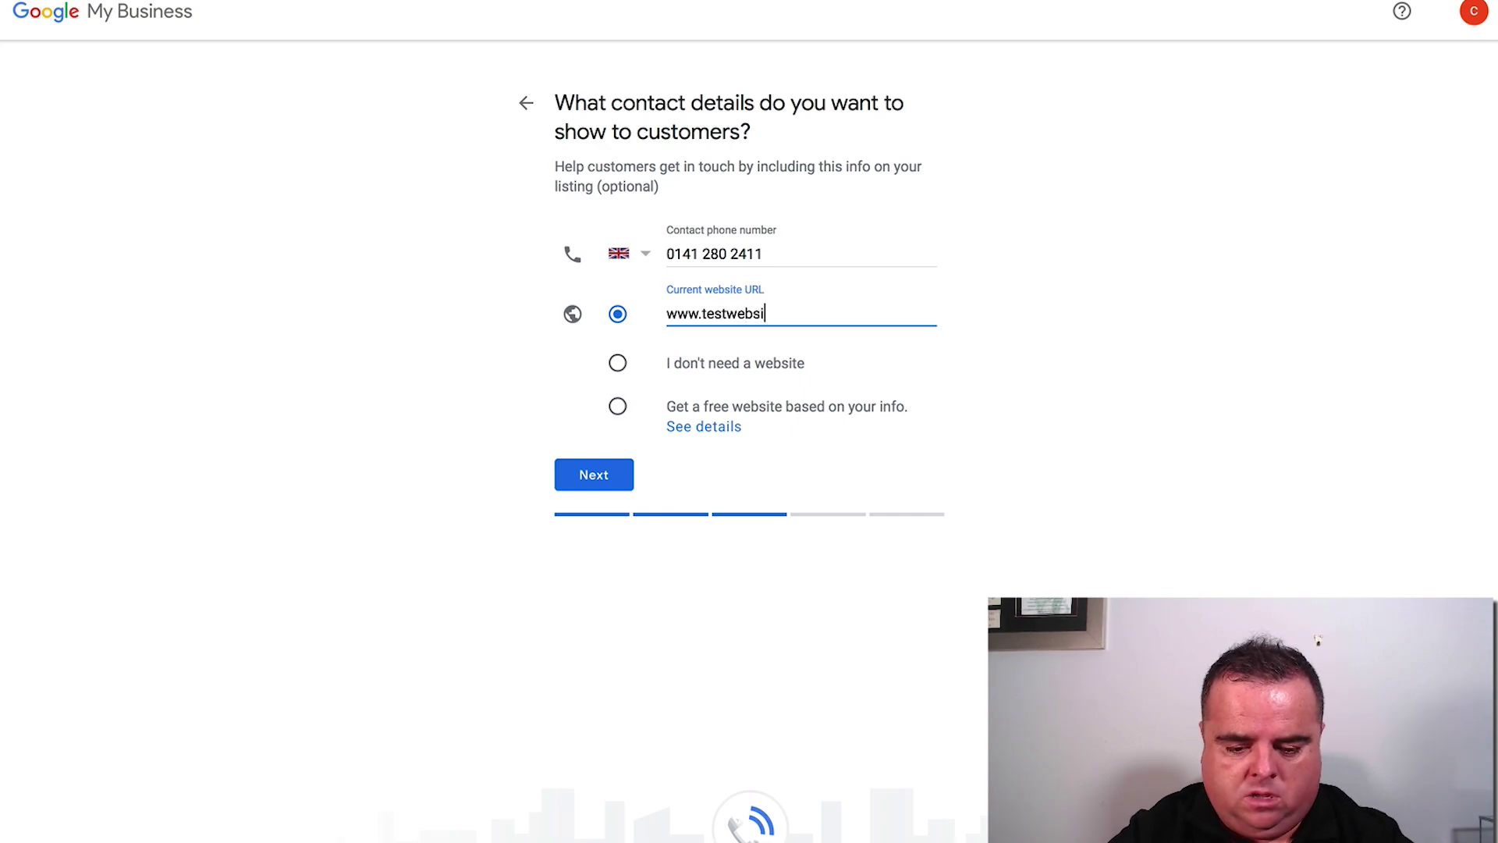
pyautogui.write('te.co')
pyautogui.press('BackSpace')
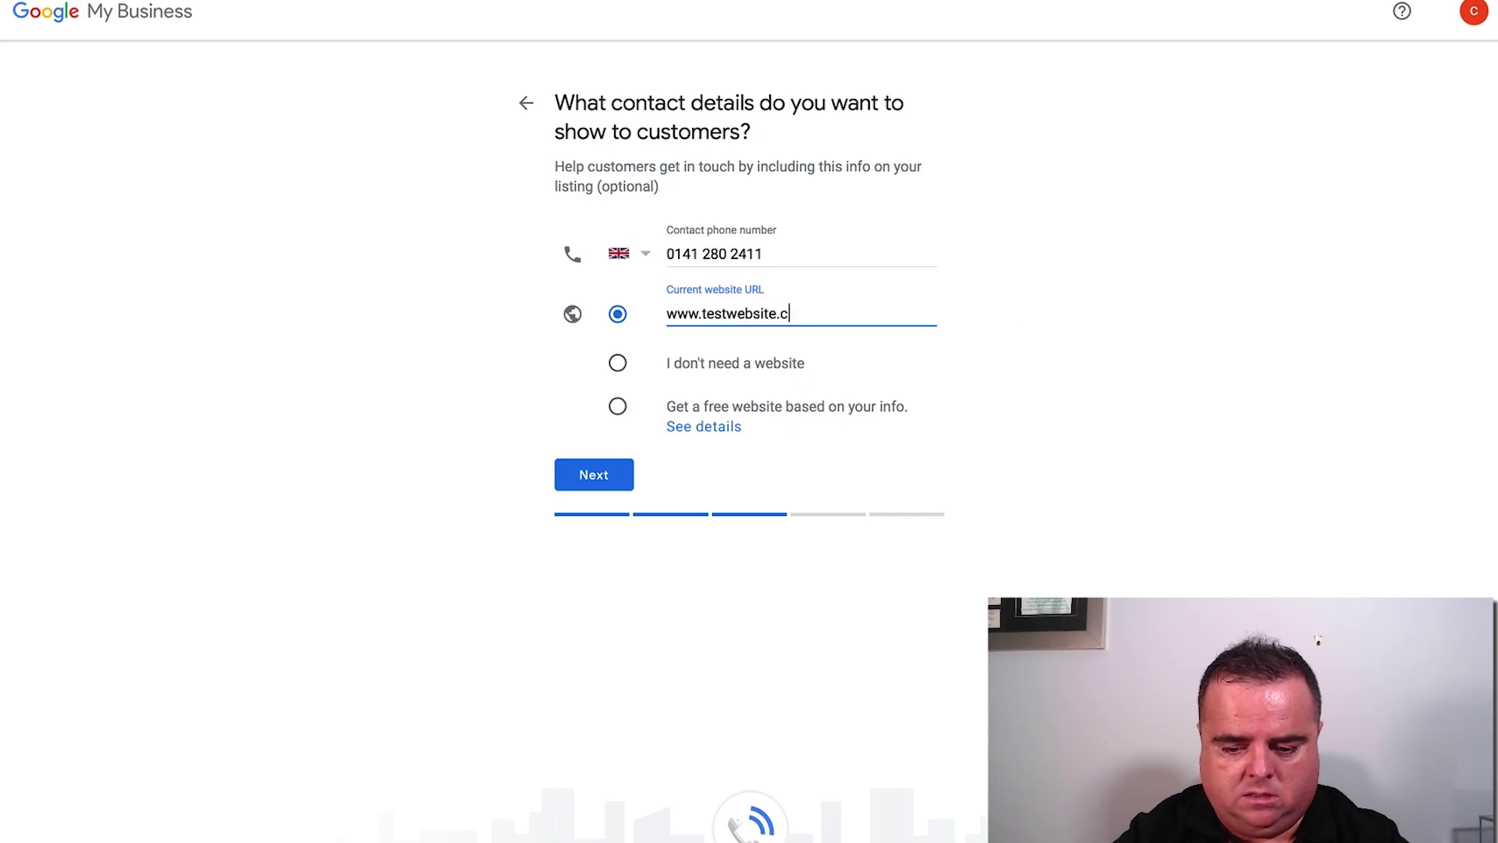
pyautogui.write('om')
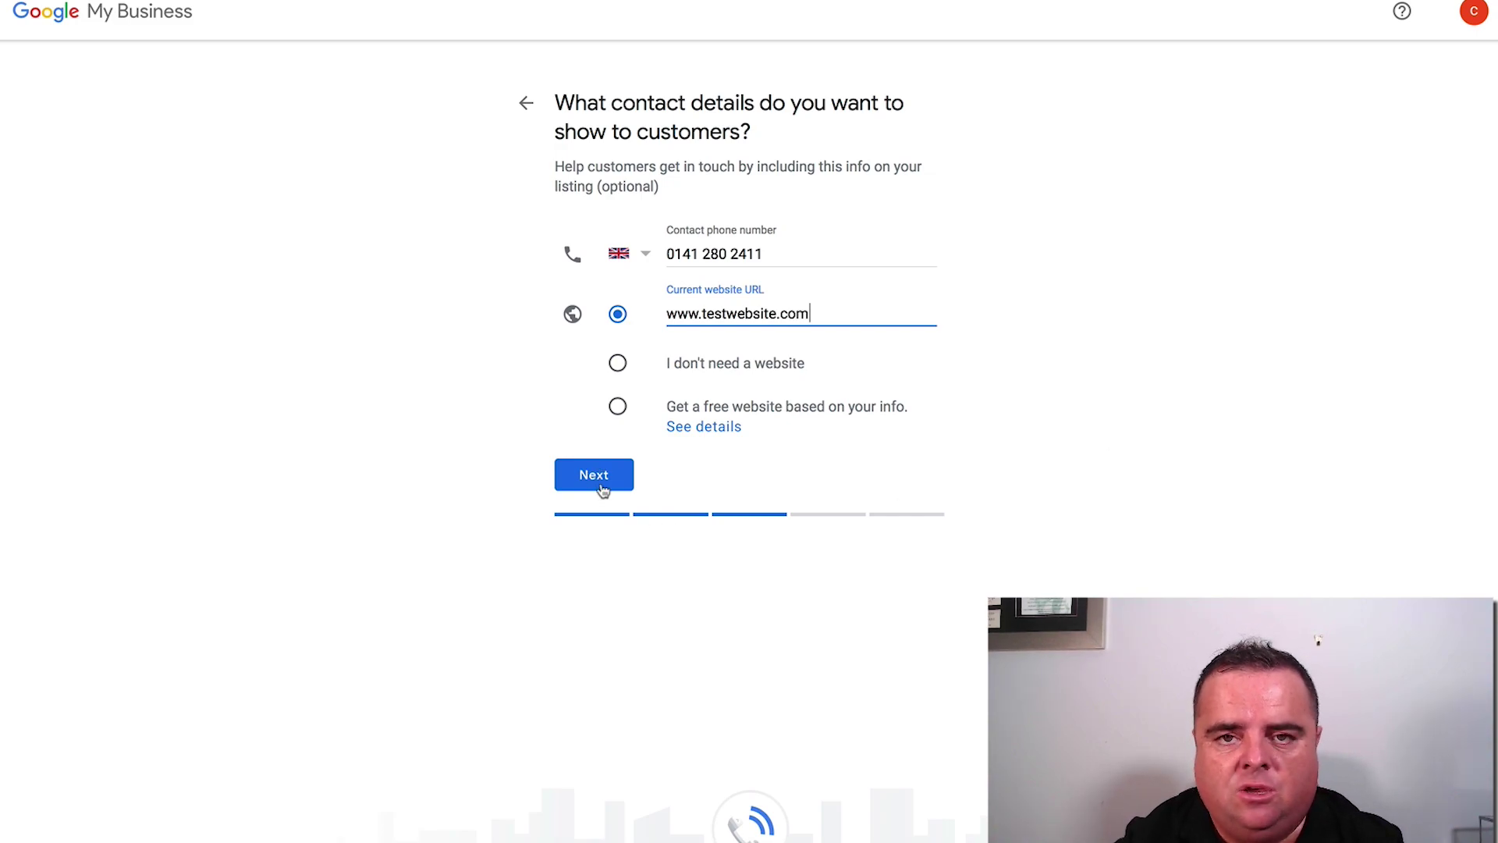
# Submit the contact details and answer Yes to receiving tips and recommendations.
pyautogui.click(602, 483)
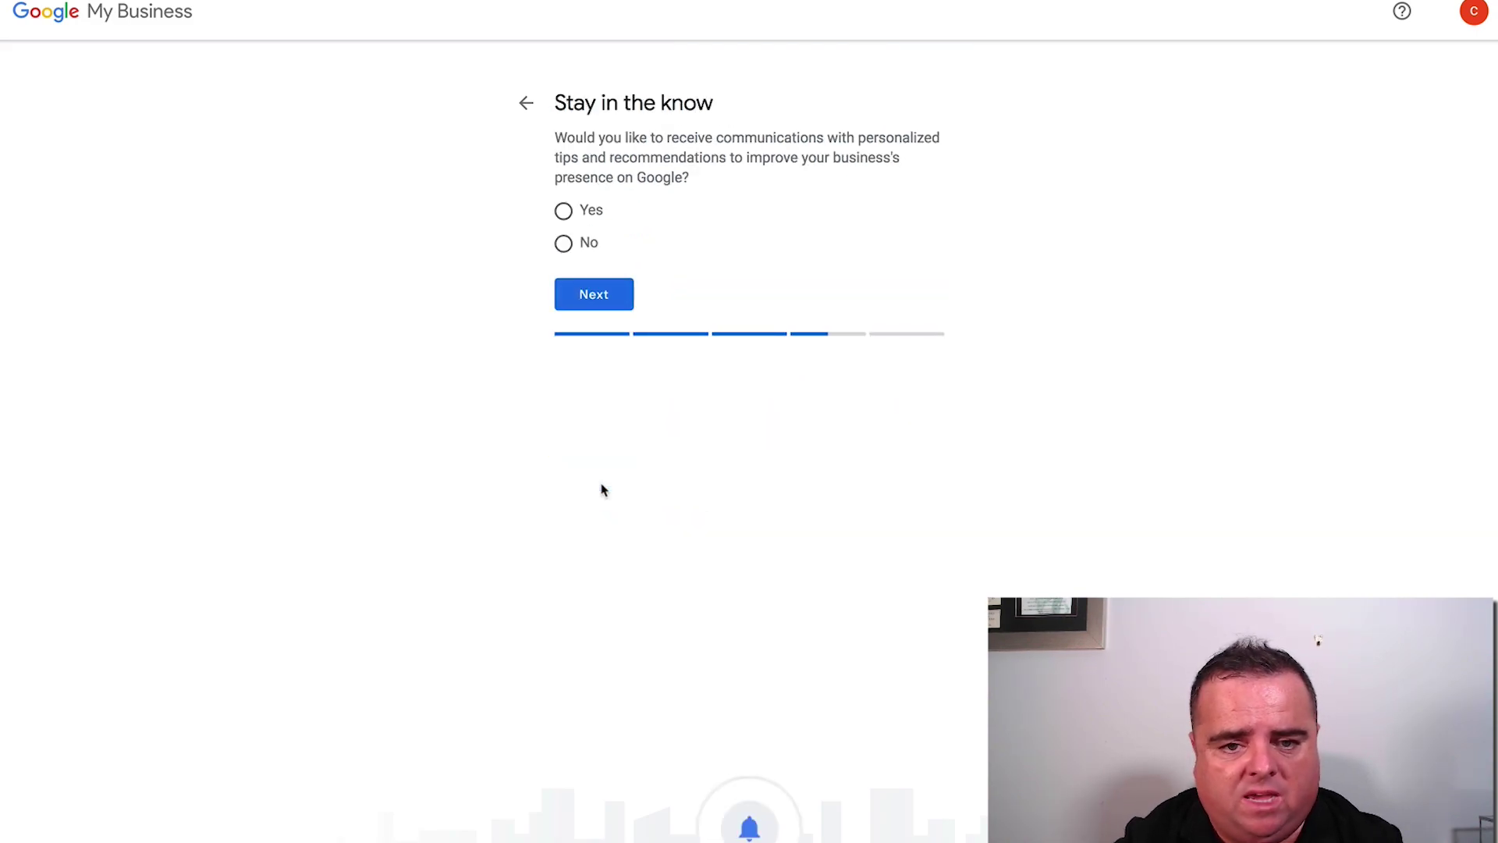
pyautogui.click(562, 210)
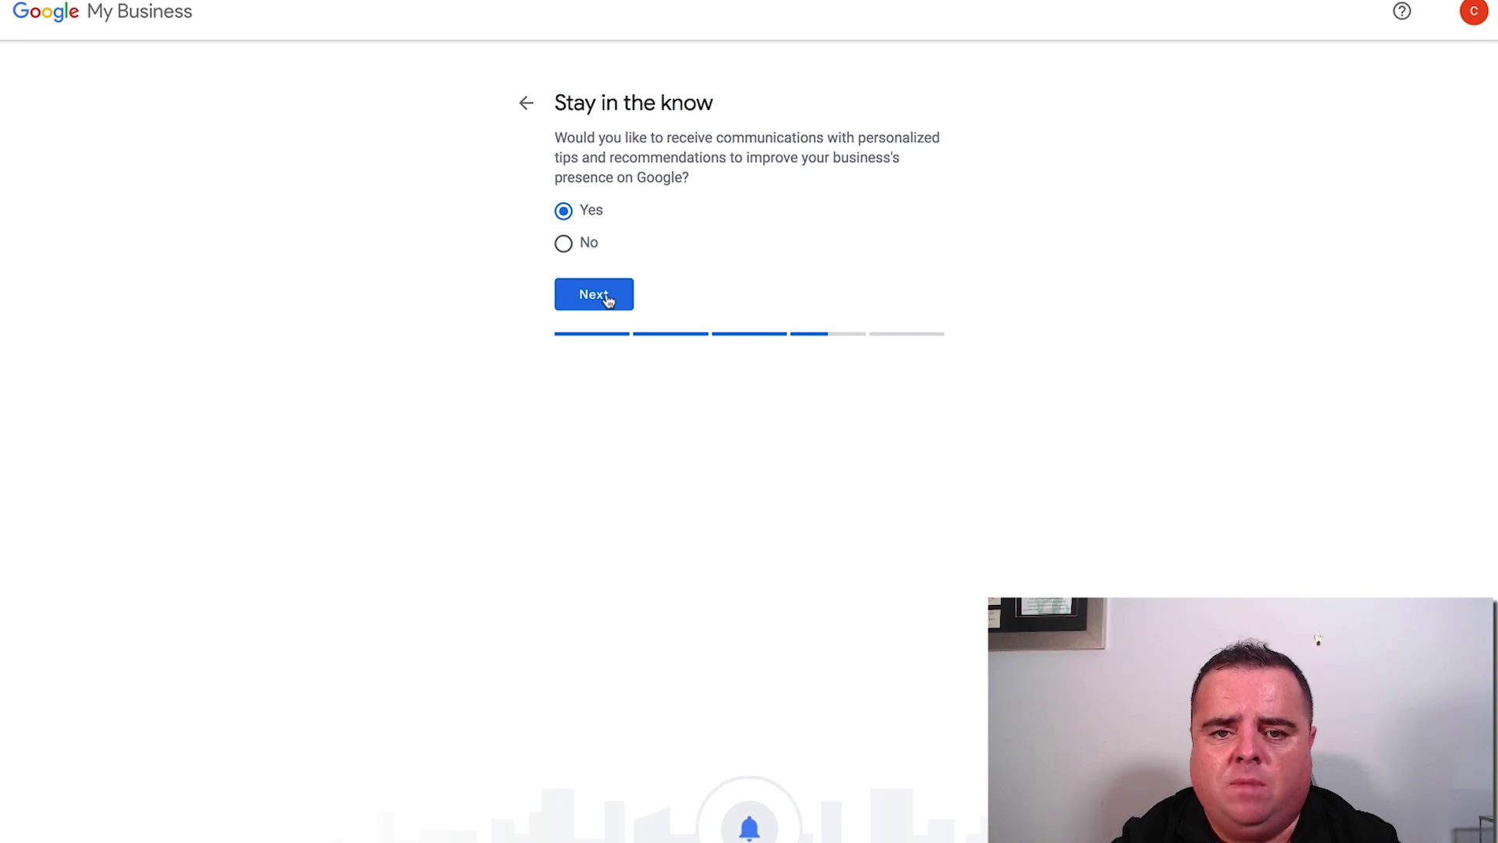
pyautogui.click(607, 299)
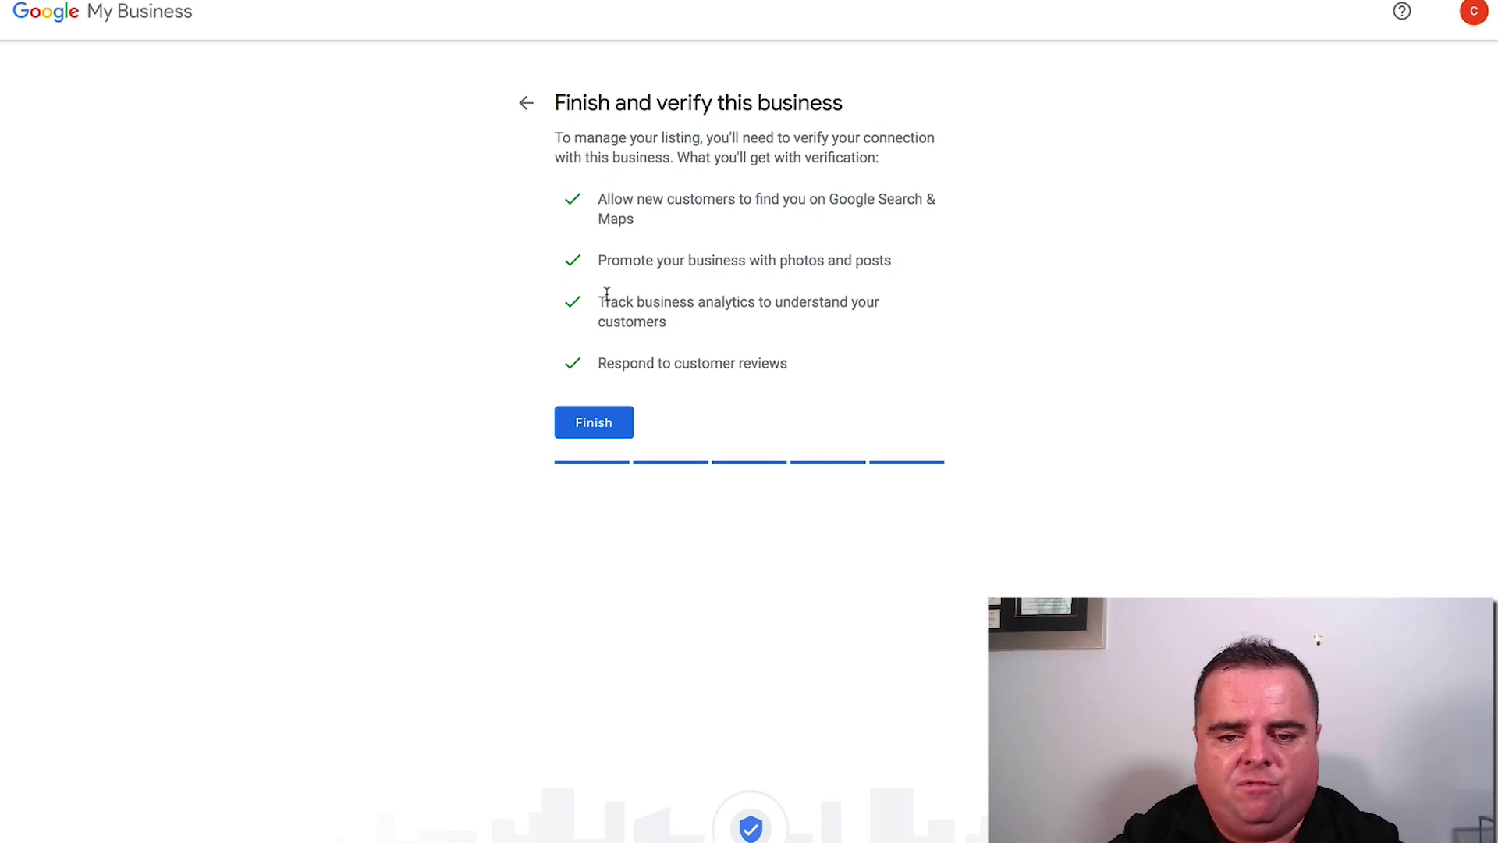
# Finish setup and choose to verify the business later under None of these work for me.
pyautogui.click(604, 429)
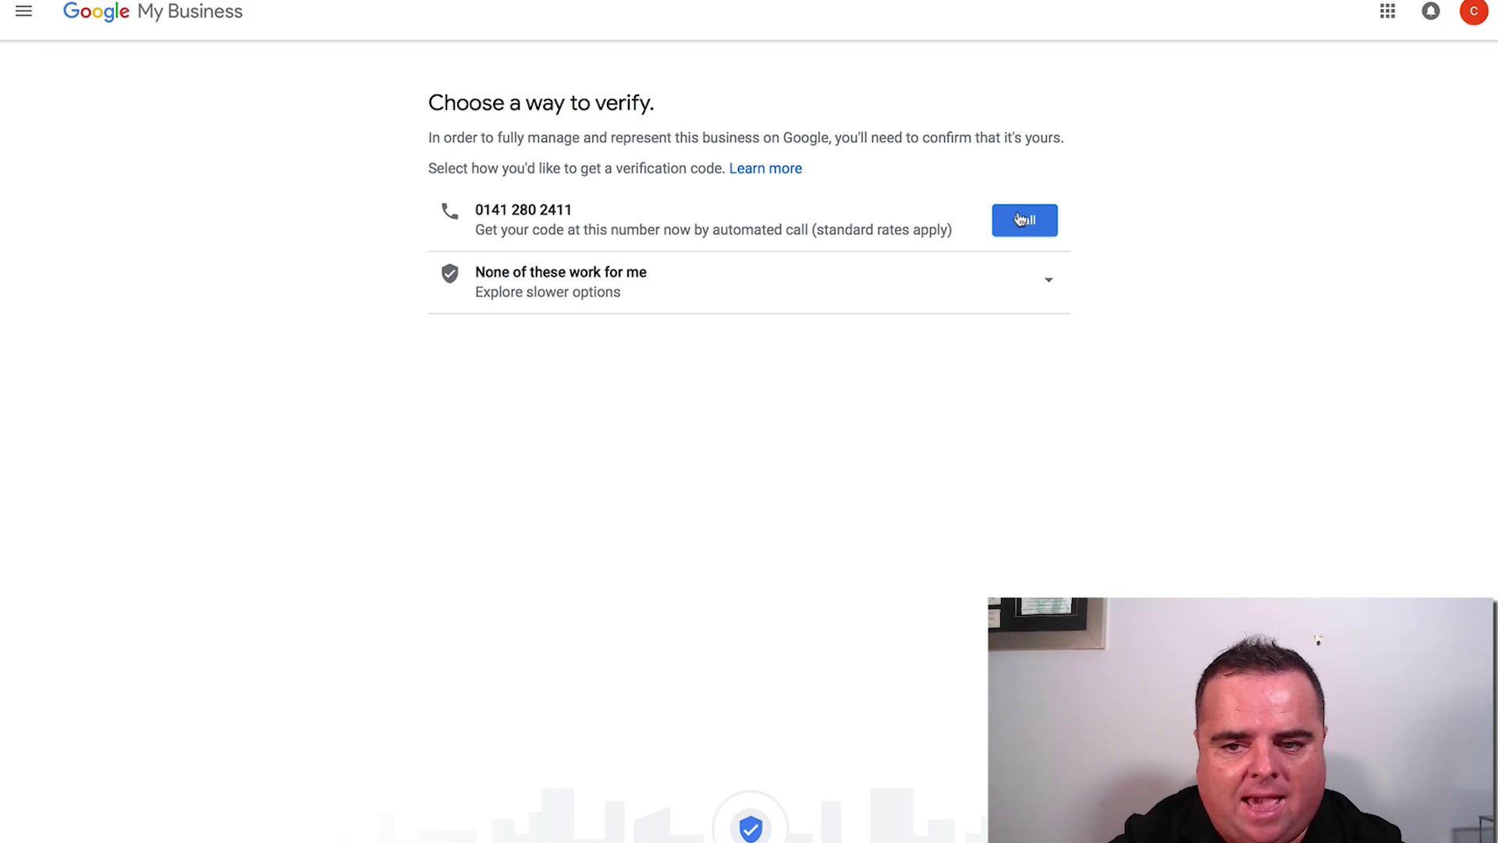
pyautogui.click(1047, 279)
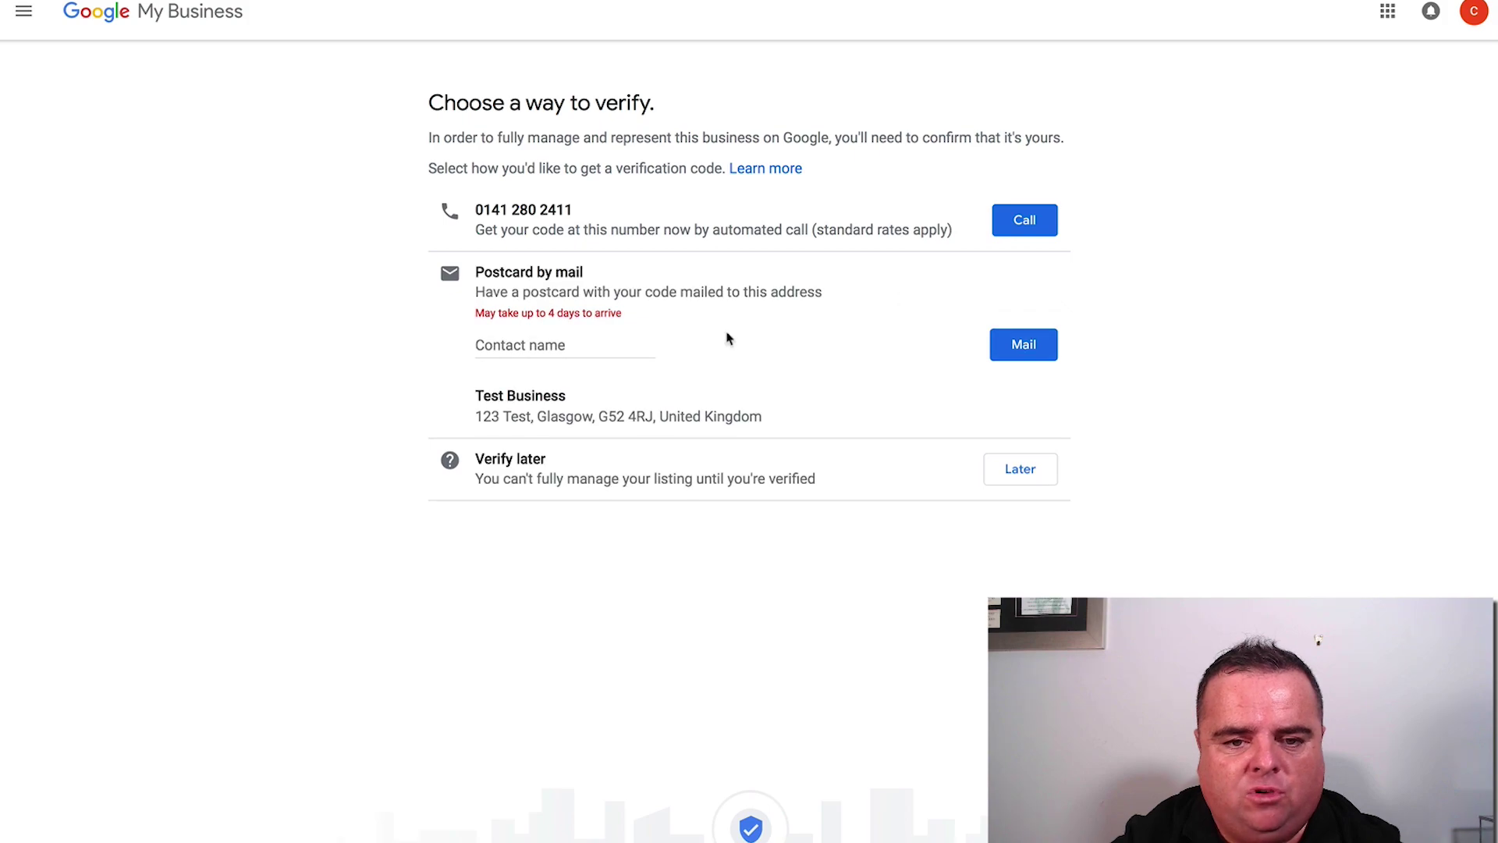
pyautogui.click(619, 348)
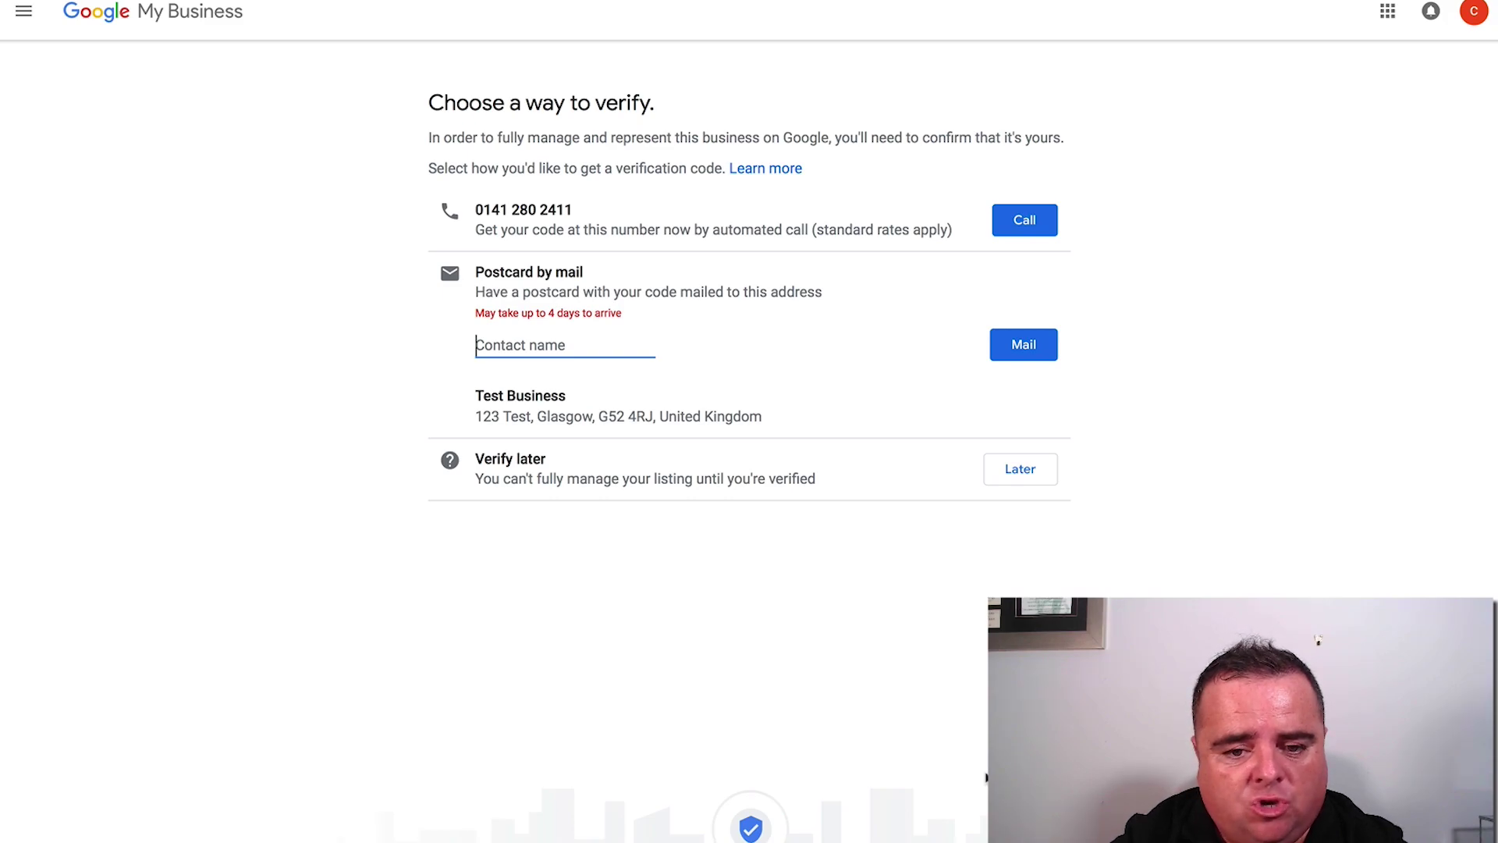
pyautogui.click(1016, 471)
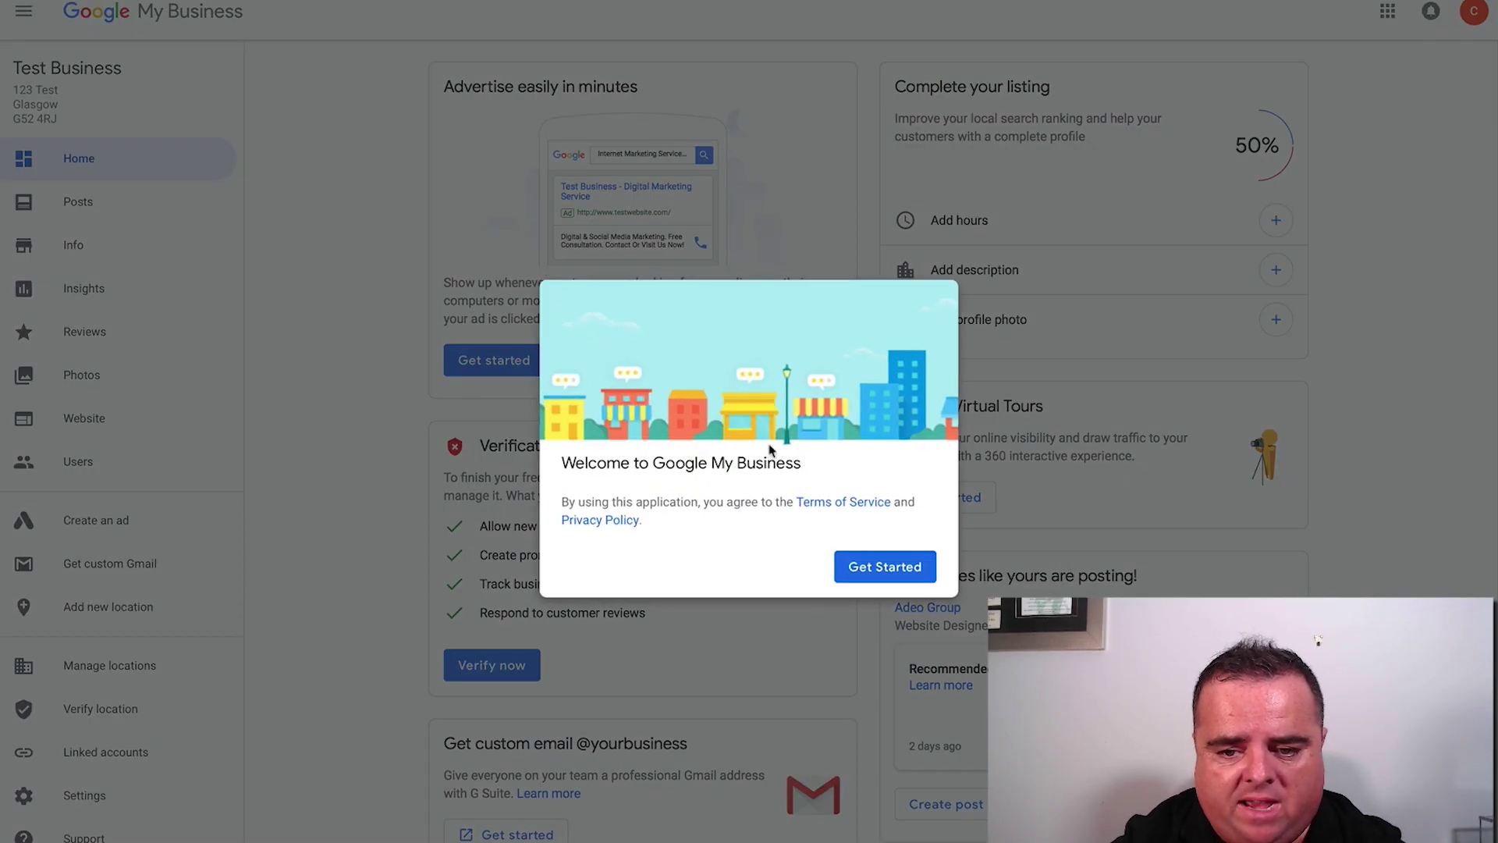
# Dismiss the Welcome to Google My Business message with Get Started.
pyautogui.click(886, 567)
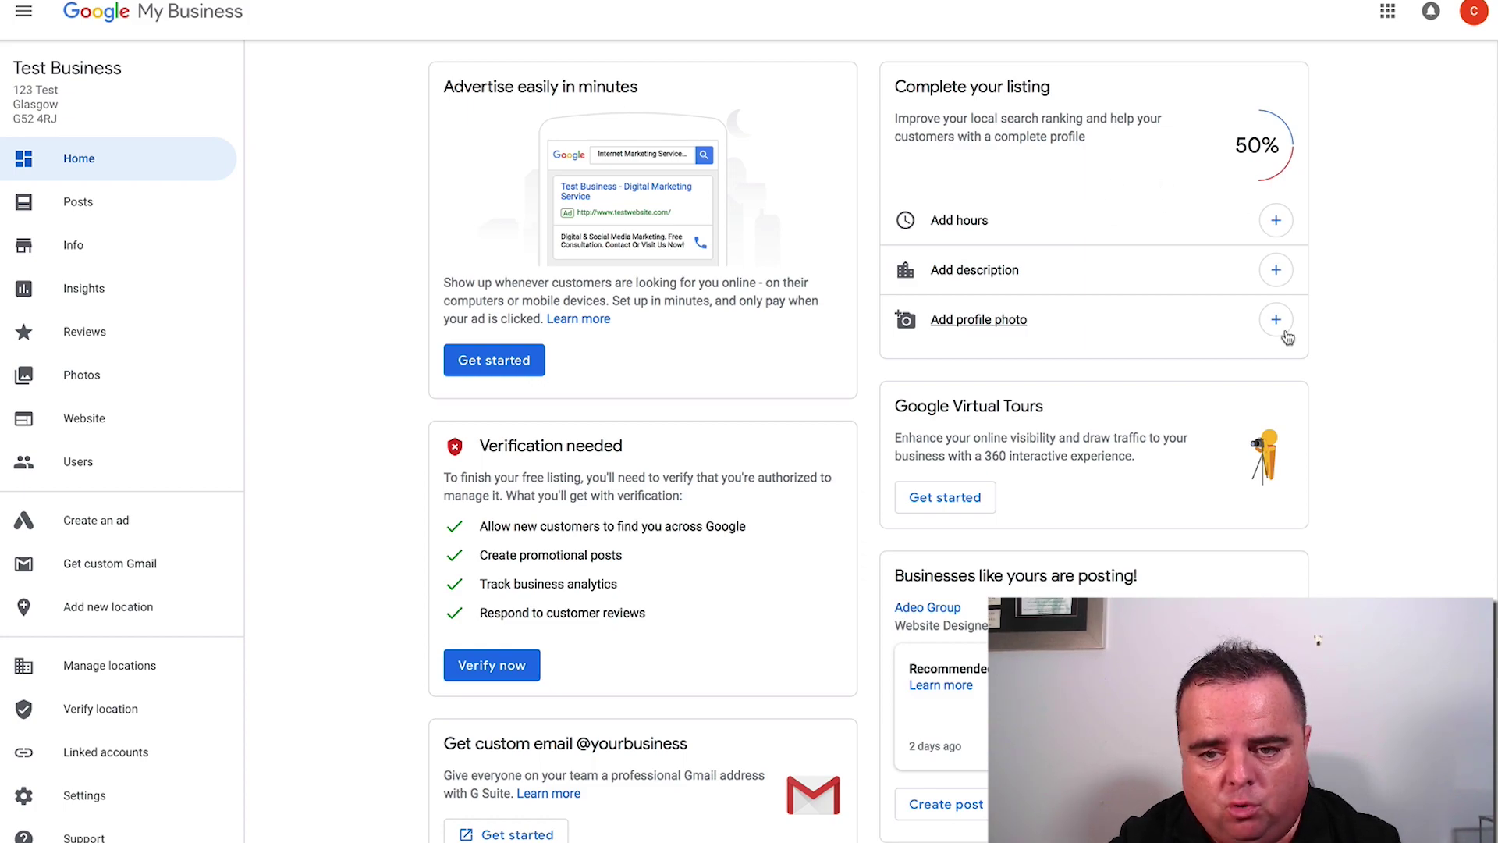
# Mark weekdays open, set Monday to 24 hours and Tuesday to 12:00 am–12:30 am.
pyautogui.click(1279, 224)
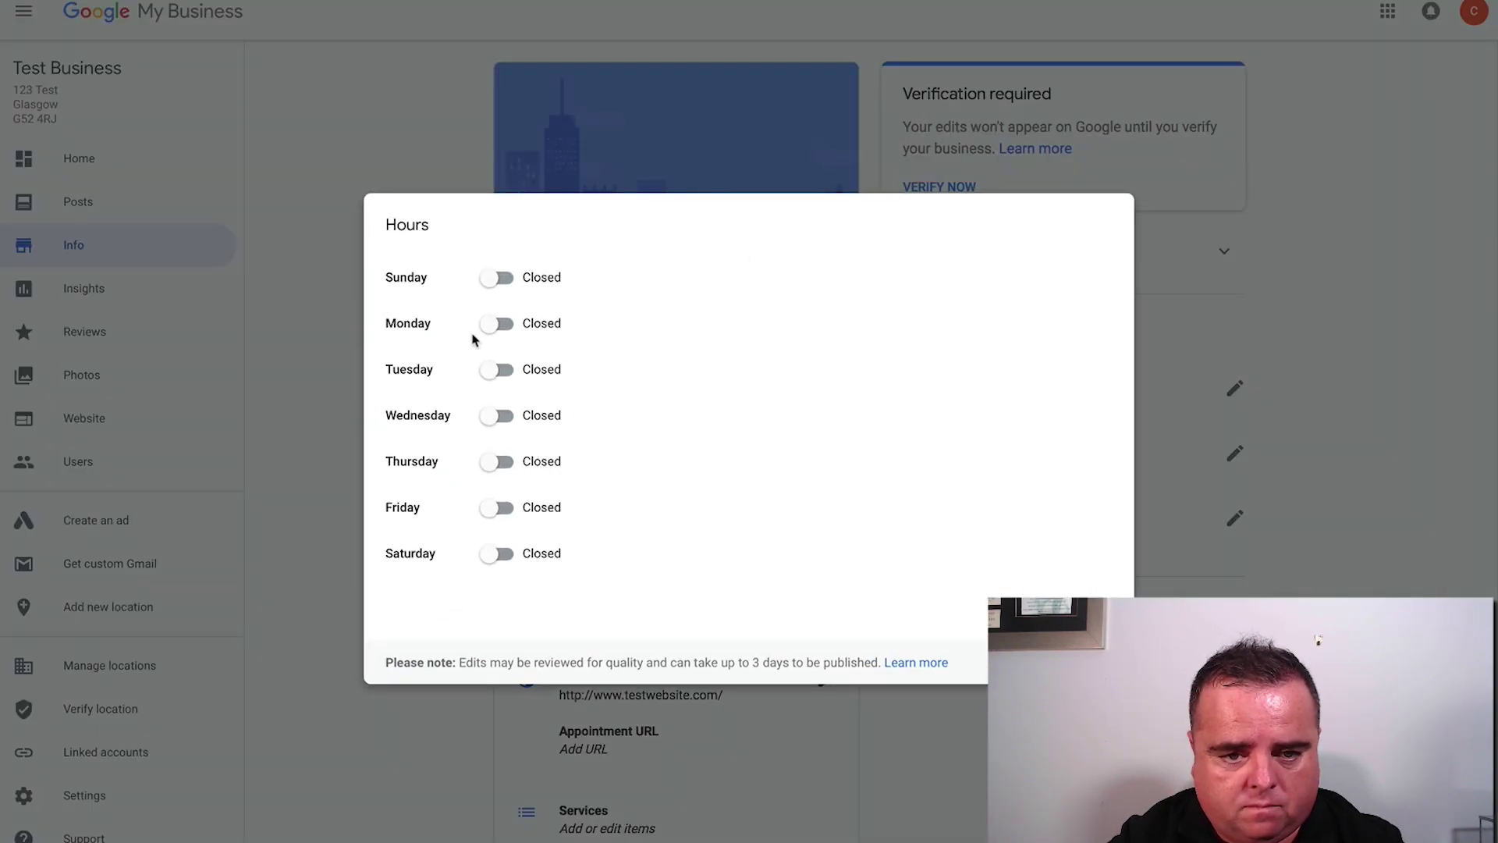
pyautogui.click(497, 324)
pyautogui.click(497, 369)
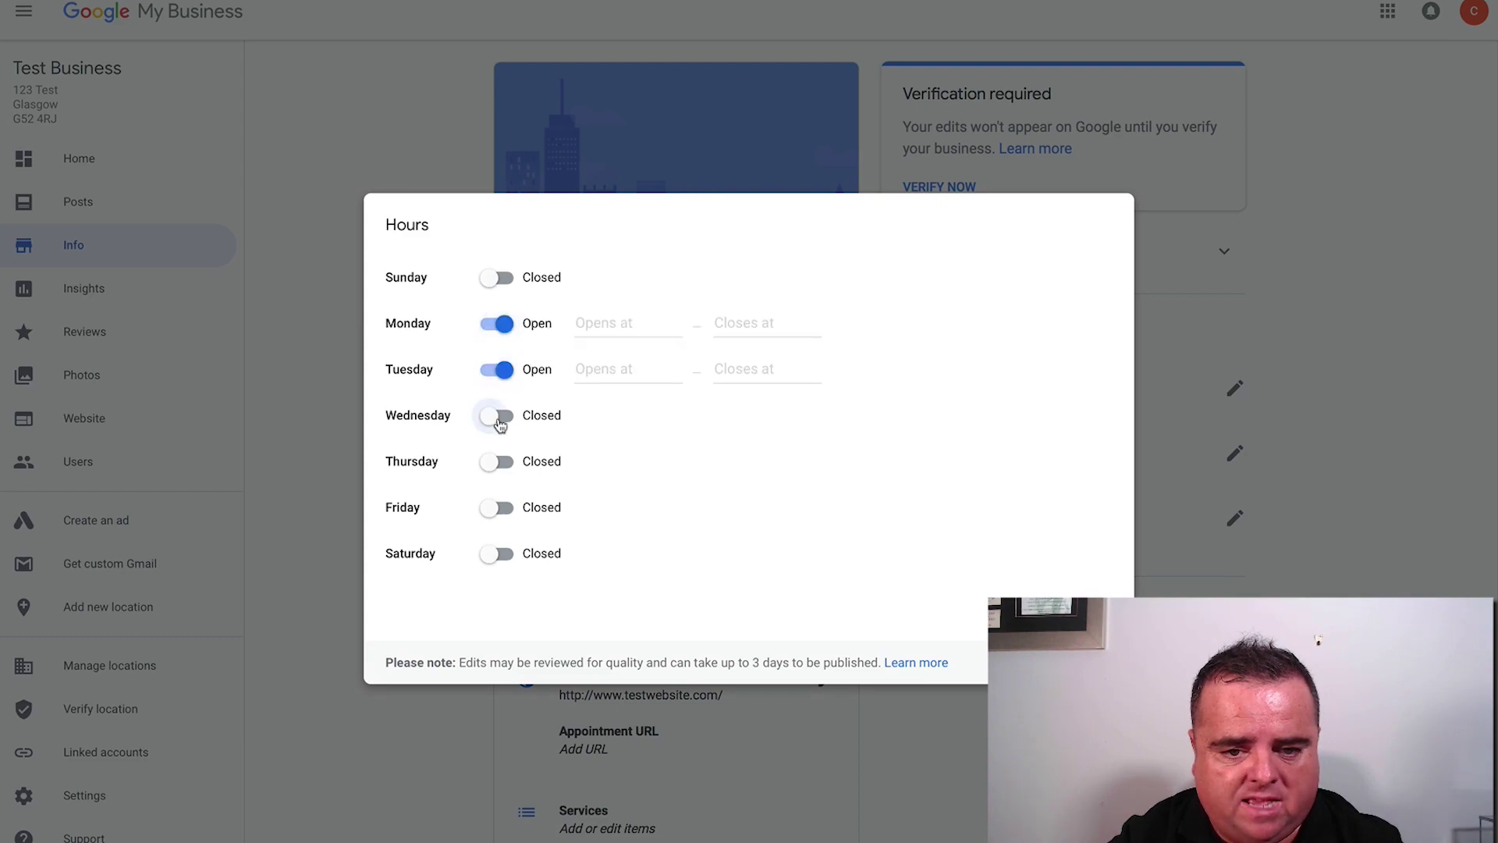
pyautogui.click(497, 415)
pyautogui.click(498, 461)
pyautogui.click(497, 507)
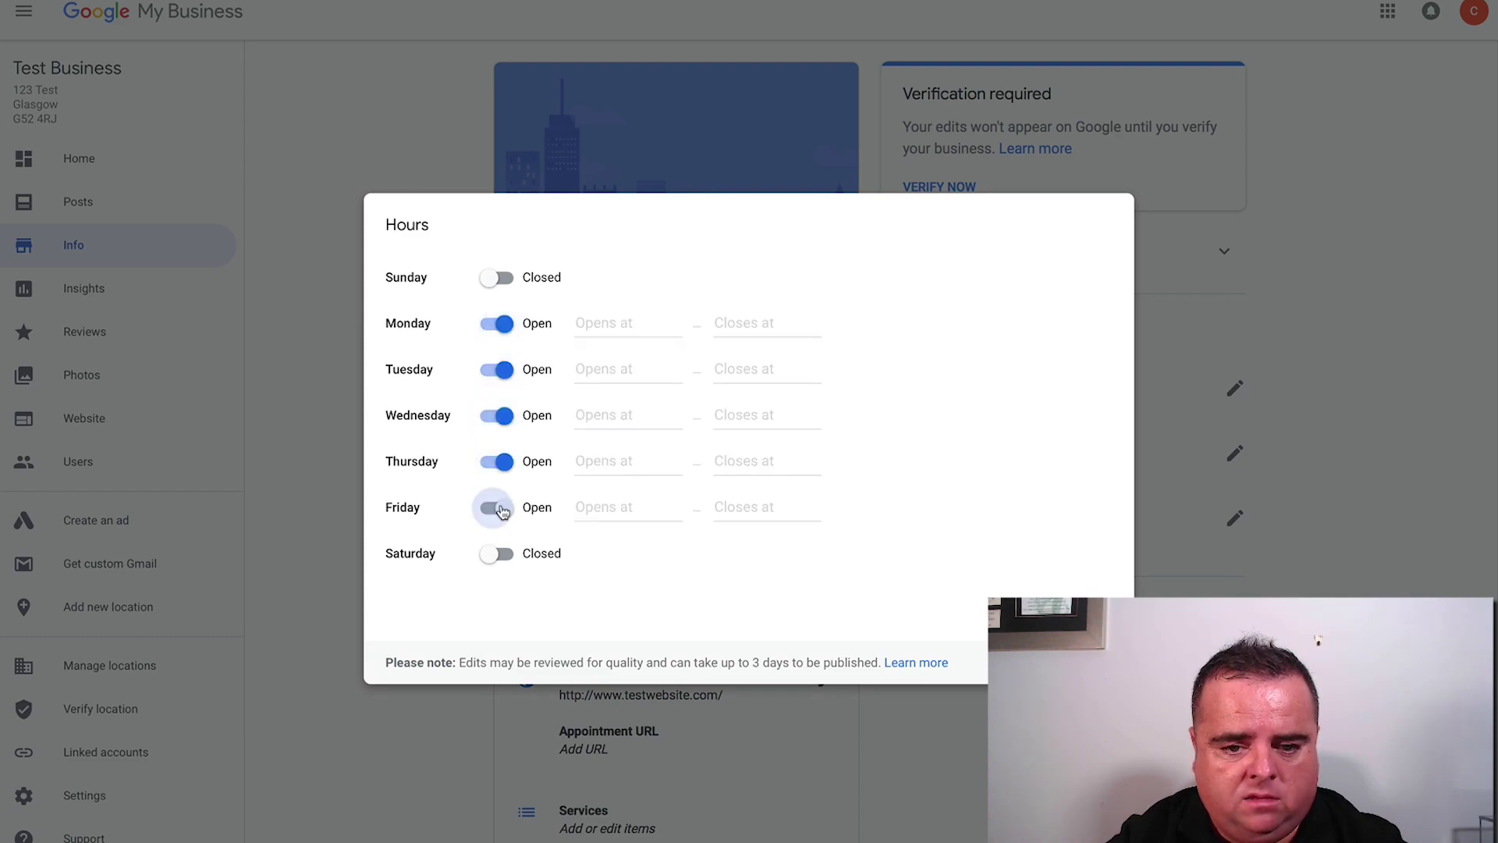
pyautogui.click(603, 323)
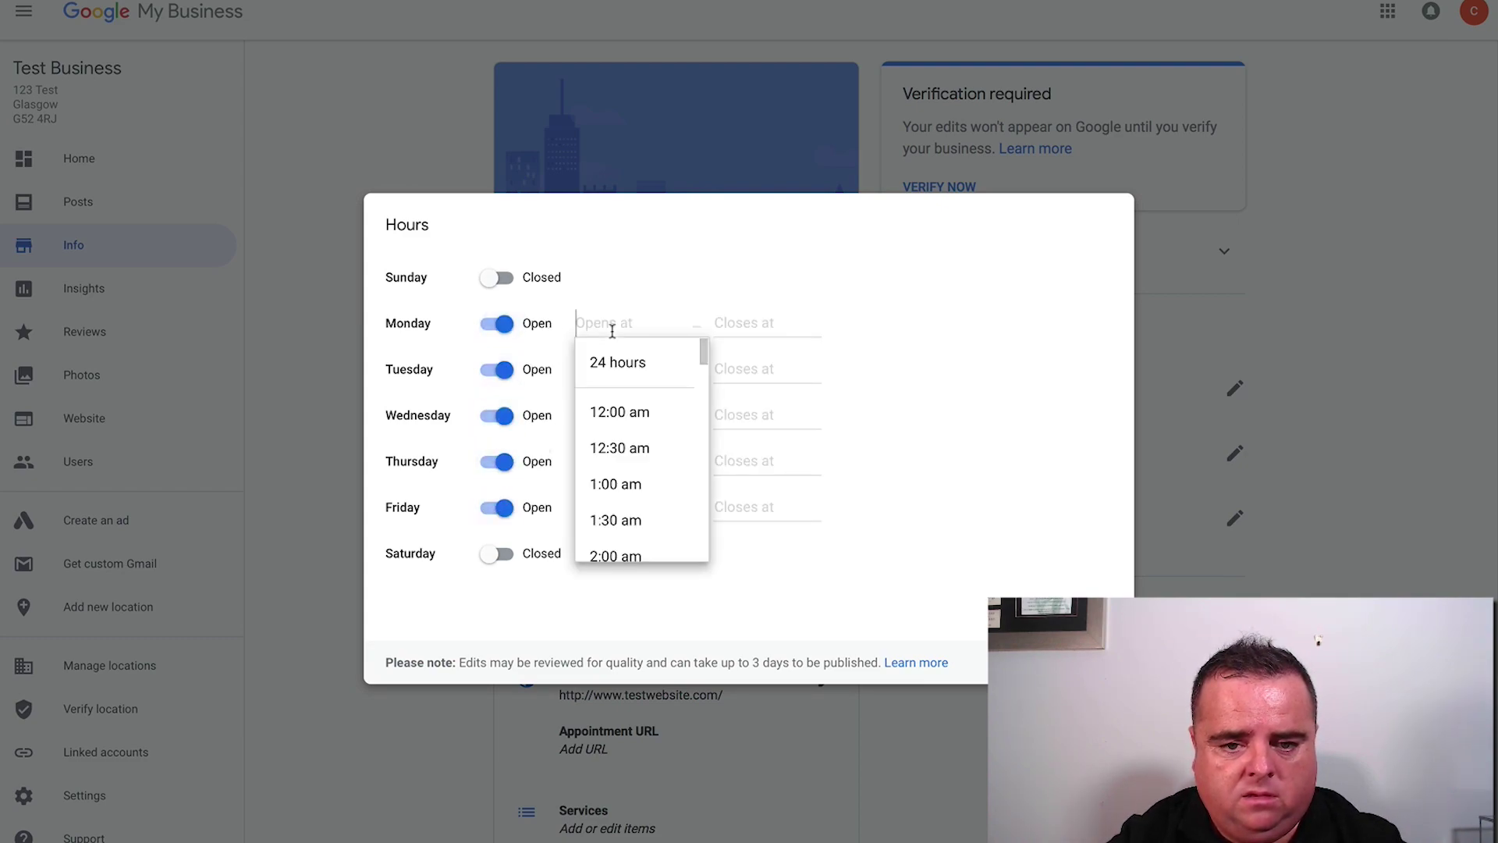
pyautogui.click(657, 361)
pyautogui.click(640, 452)
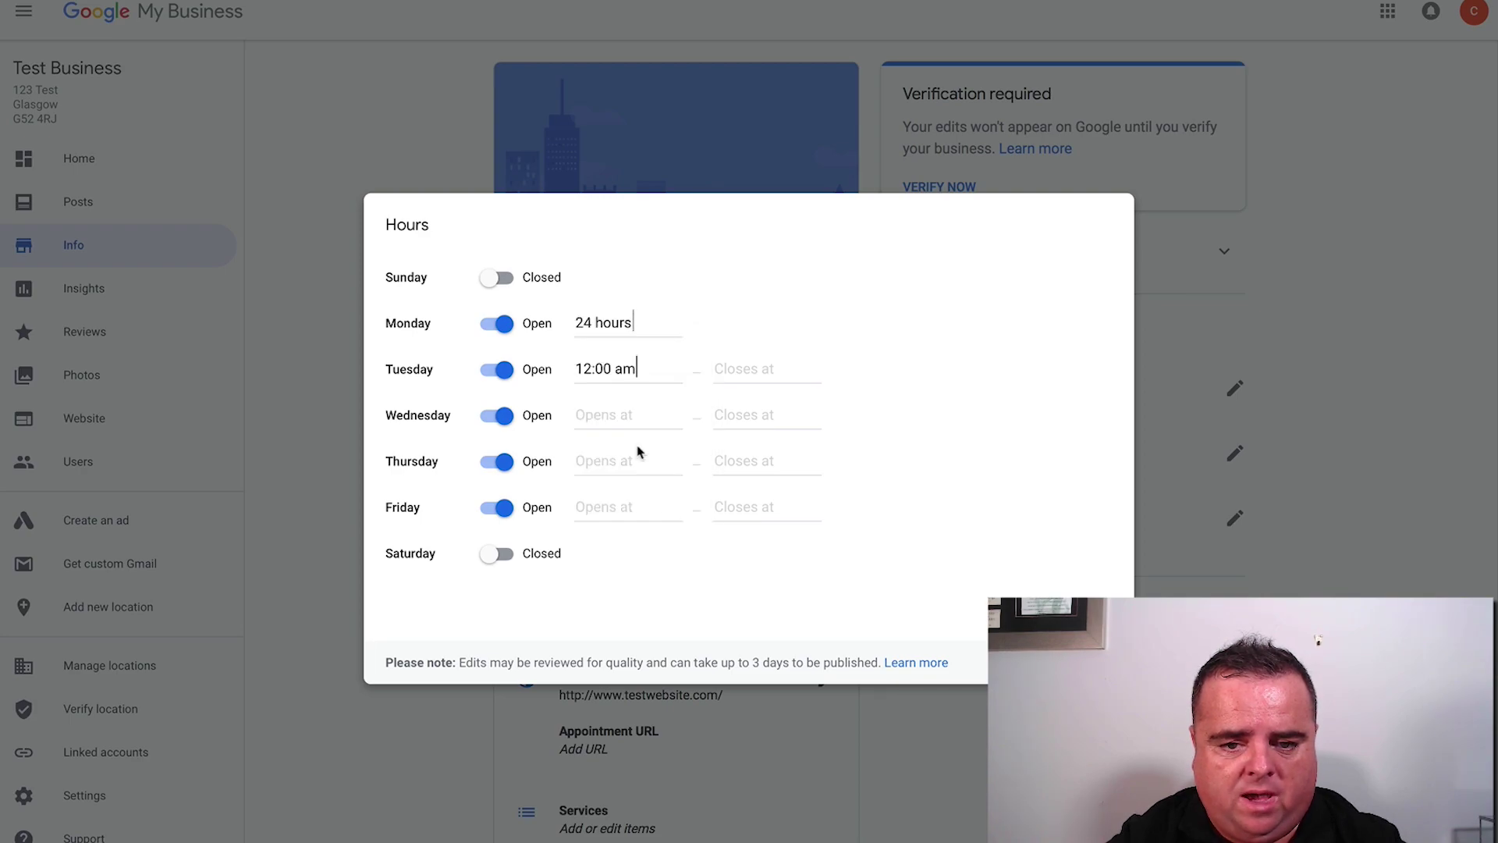
pyautogui.click(745, 368)
pyautogui.click(773, 495)
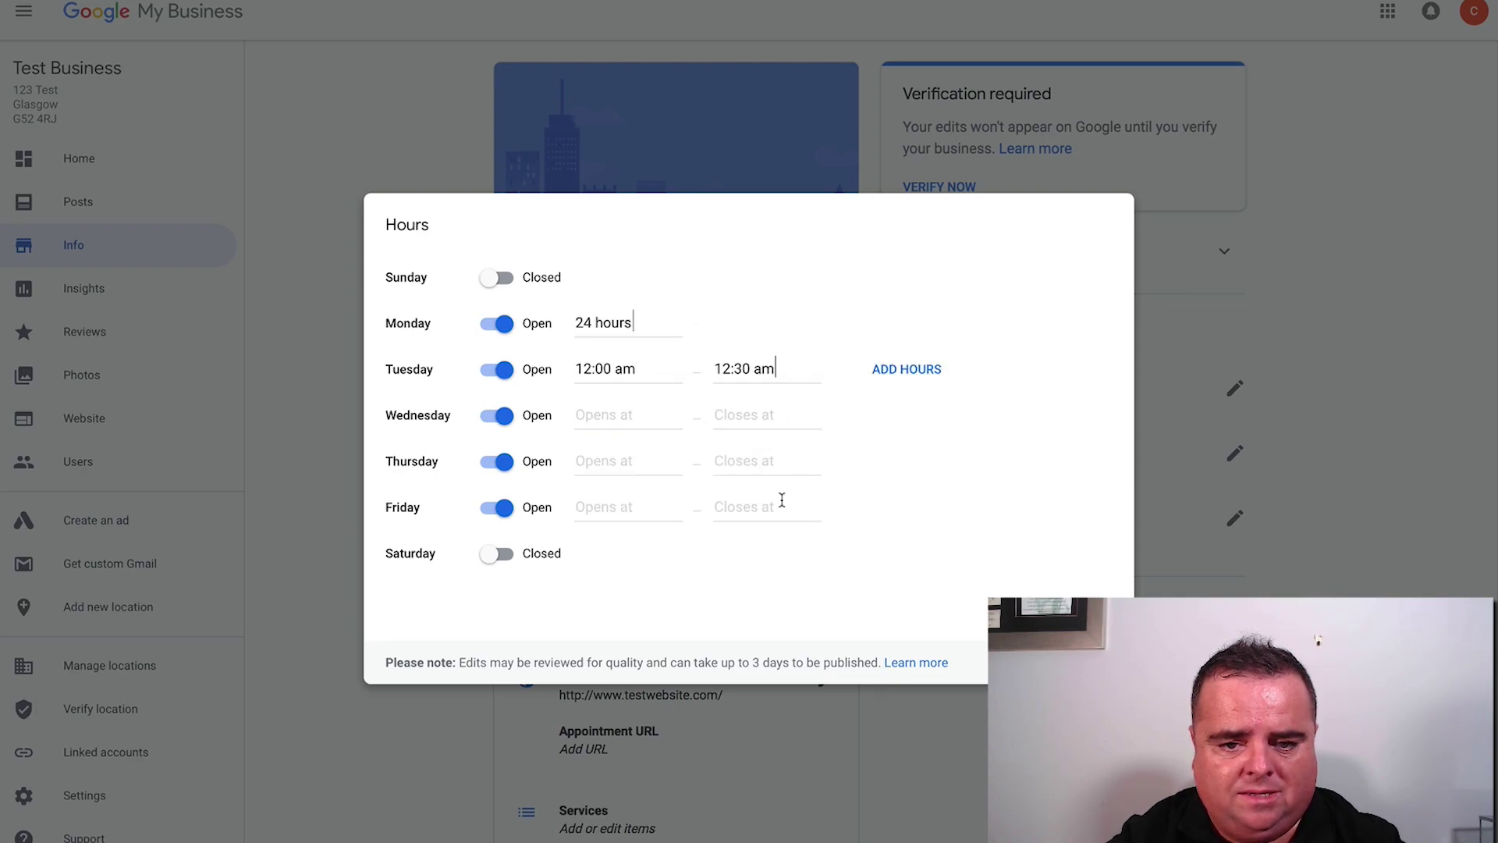
# Switch Wednesday, Thursday and Friday back to Closed and save the hours.
pyautogui.click(639, 417)
pyautogui.click(621, 540)
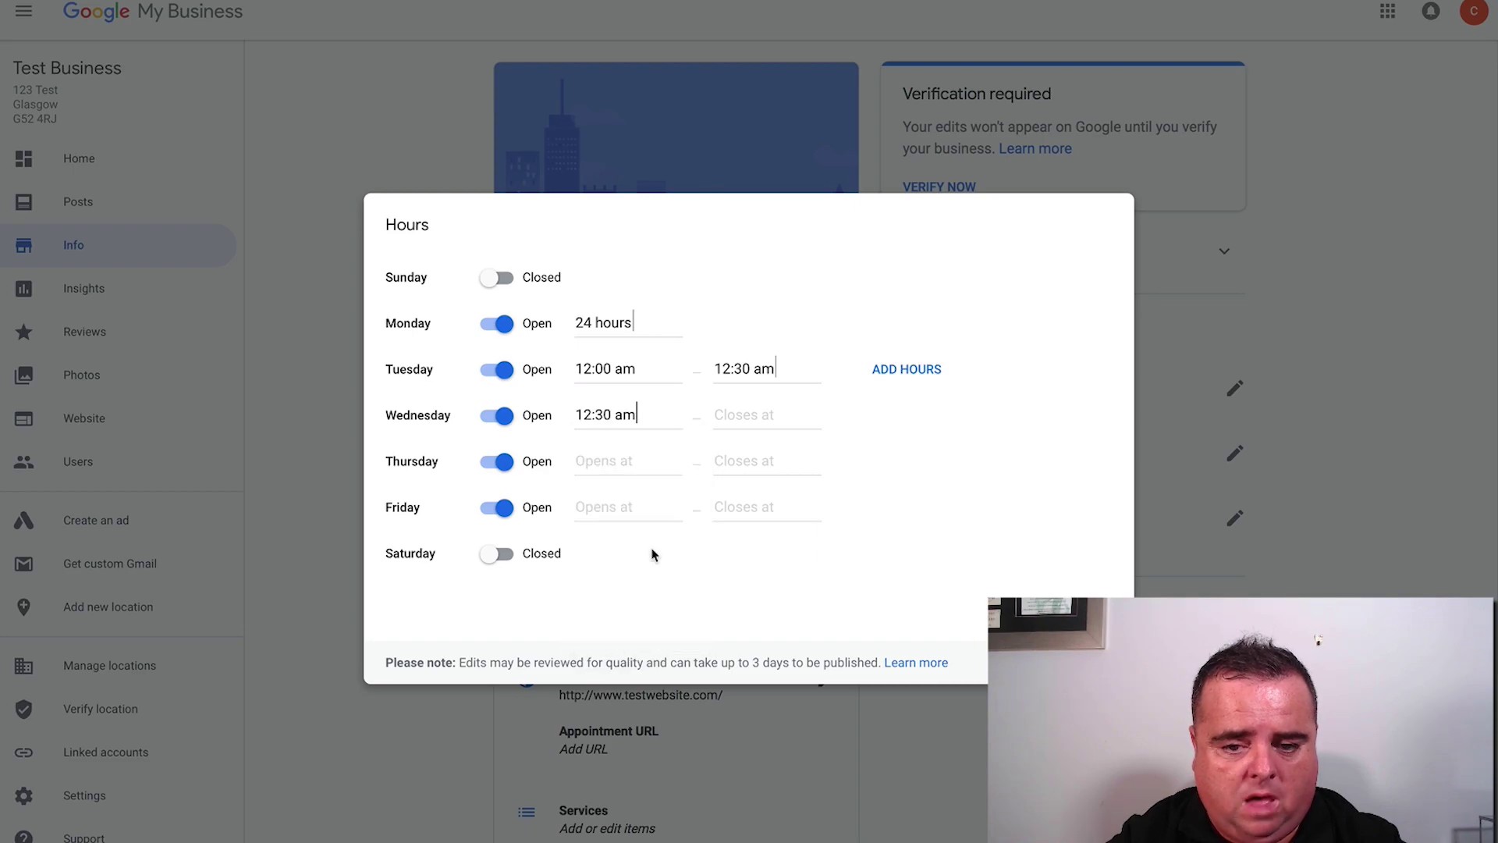
pyautogui.click(745, 414)
pyautogui.click(796, 539)
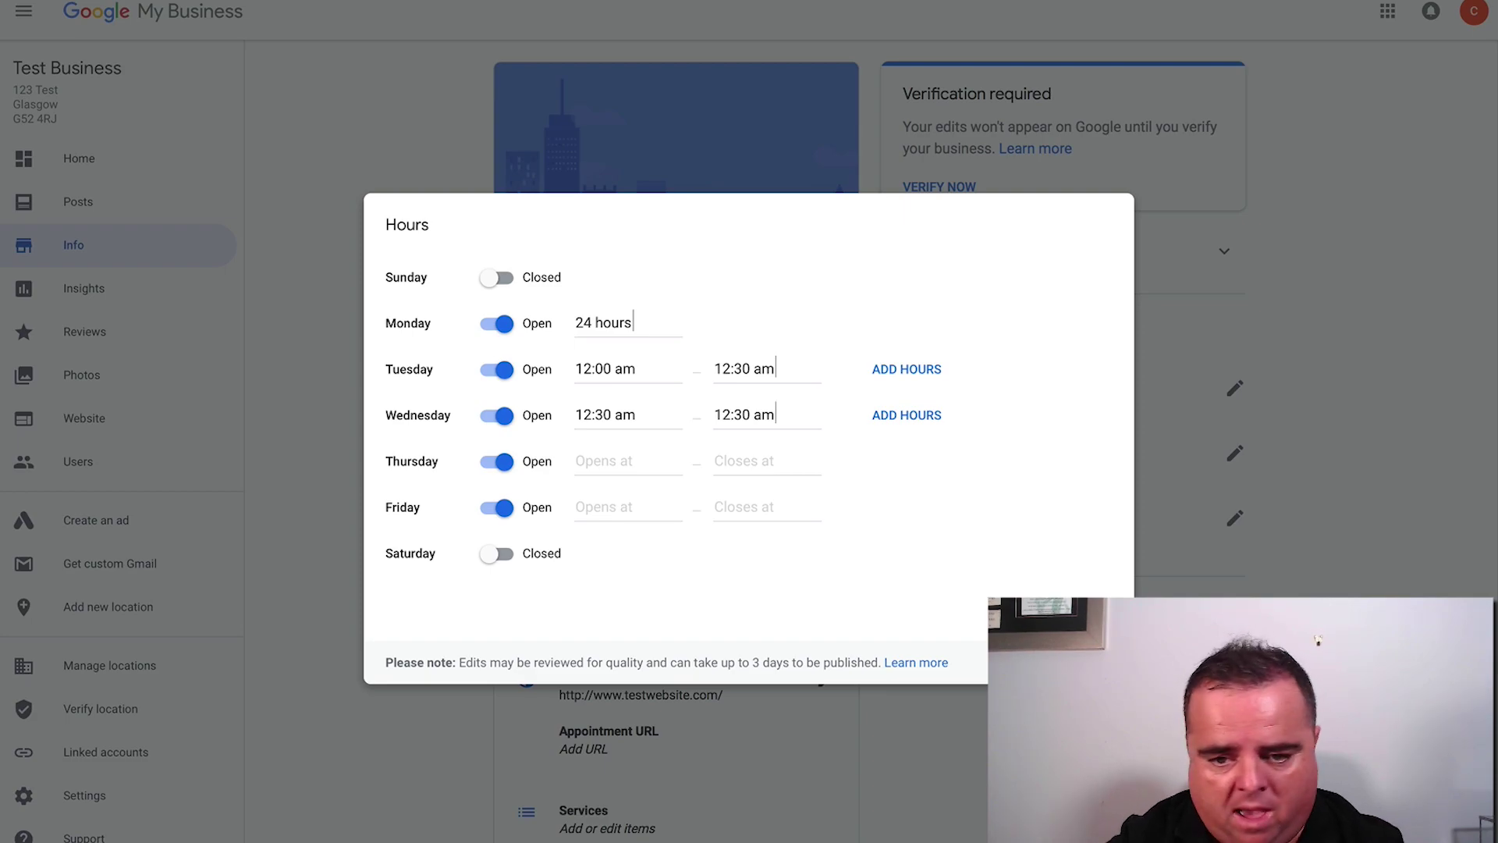
pyautogui.click(942, 555)
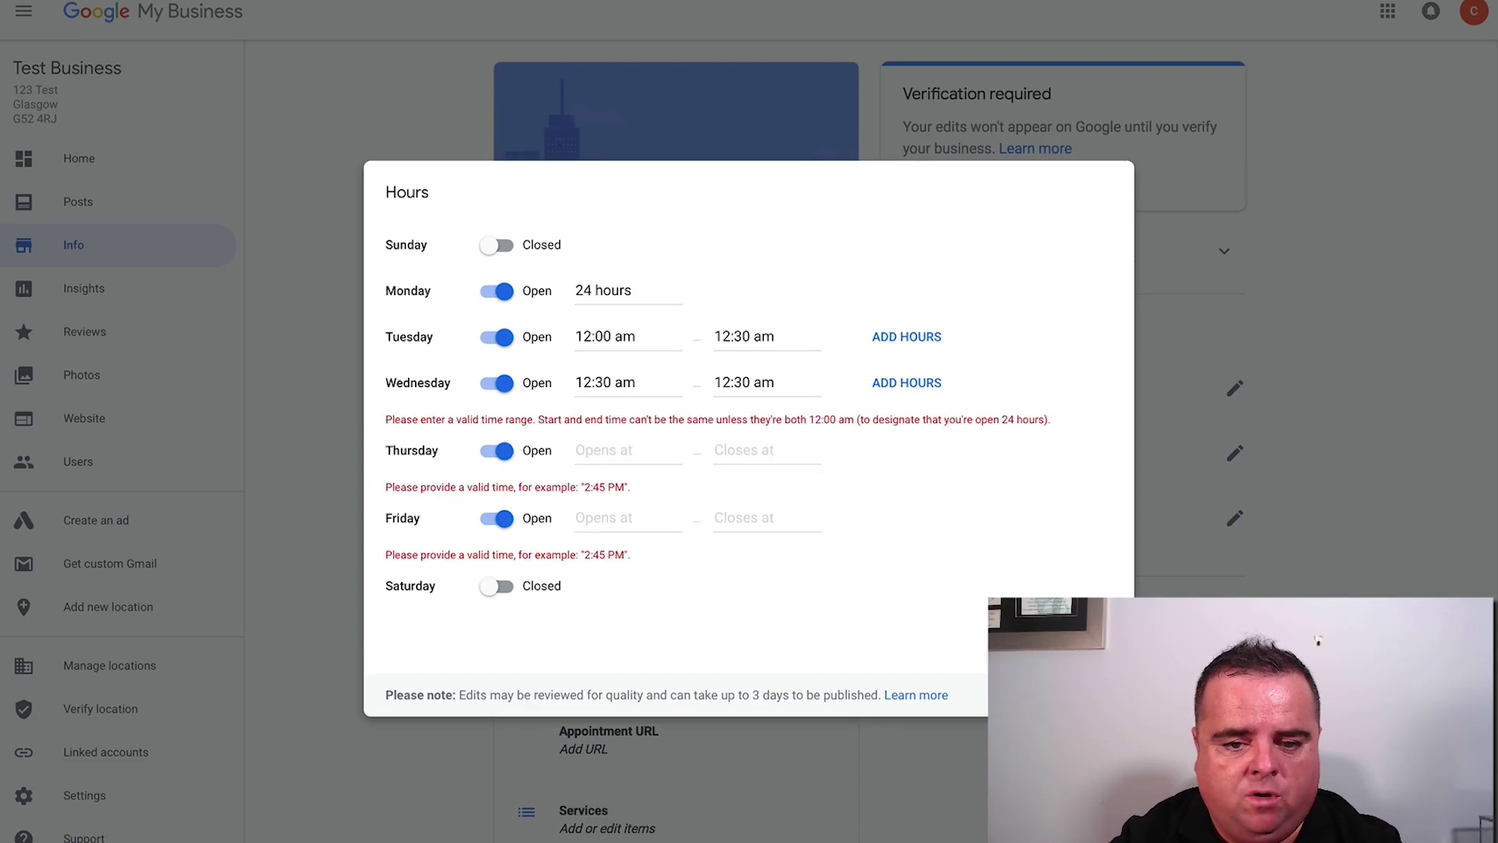
pyautogui.click(497, 398)
pyautogui.click(507, 452)
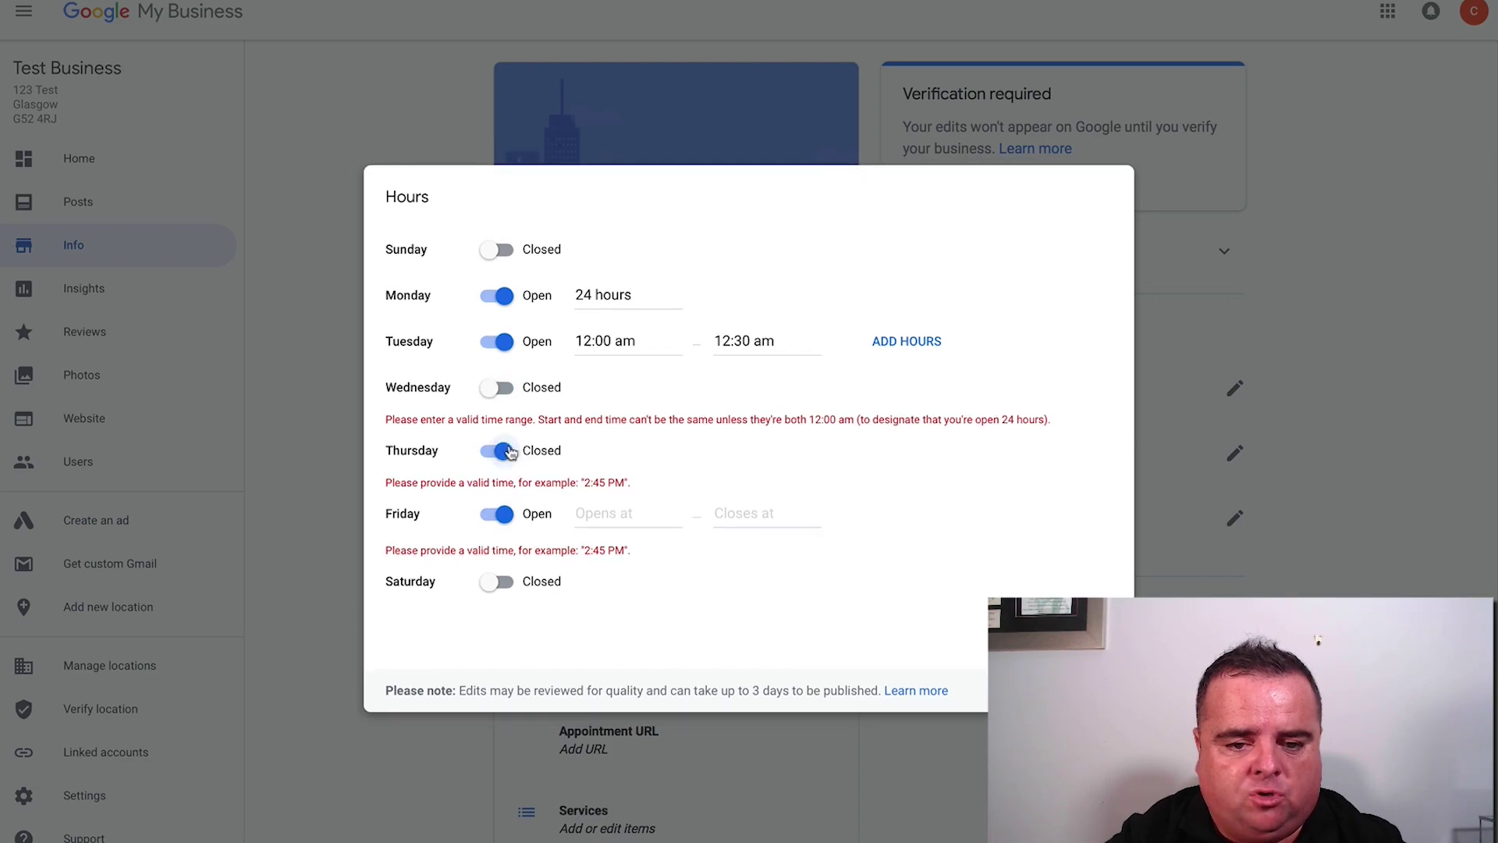
pyautogui.click(504, 513)
pyautogui.press('Return')
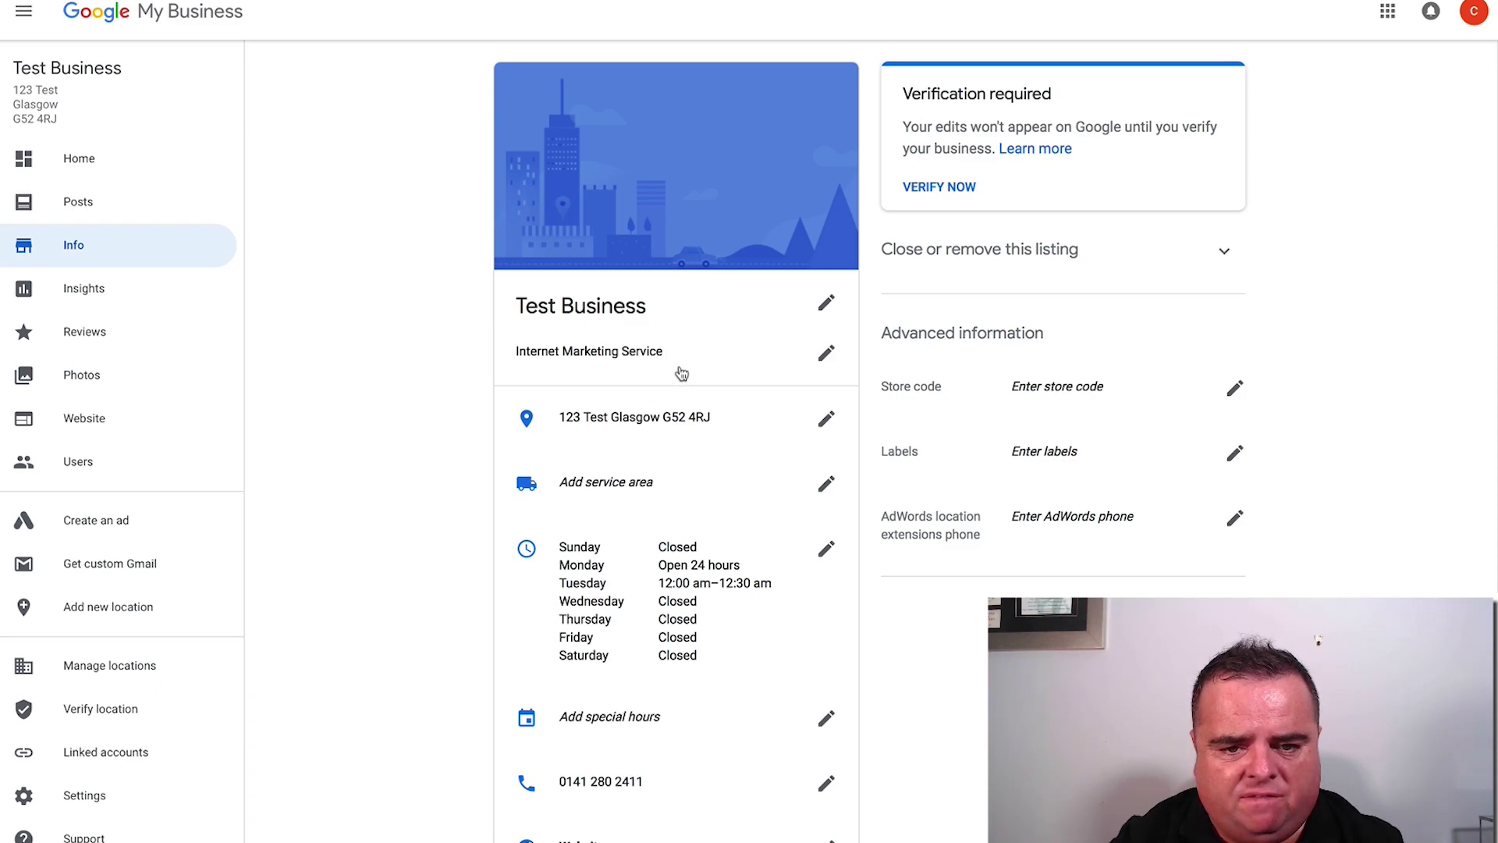
pyautogui.scroll(-2, 627, 177)
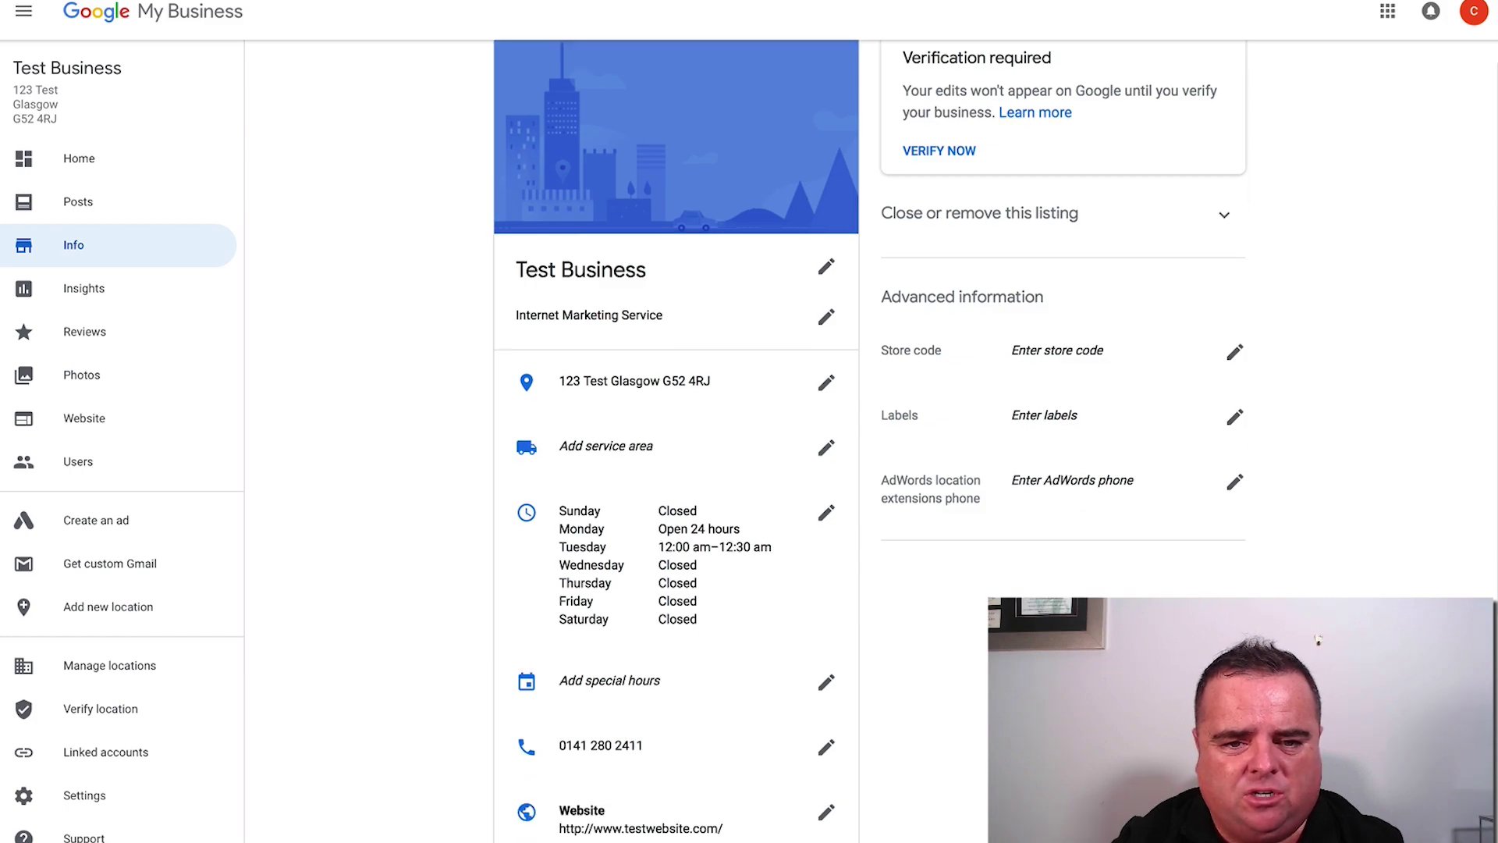
pyautogui.scroll(-3, 626, 234)
pyautogui.scroll(-3, 627, 294)
pyautogui.scroll(-1, 644, 304)
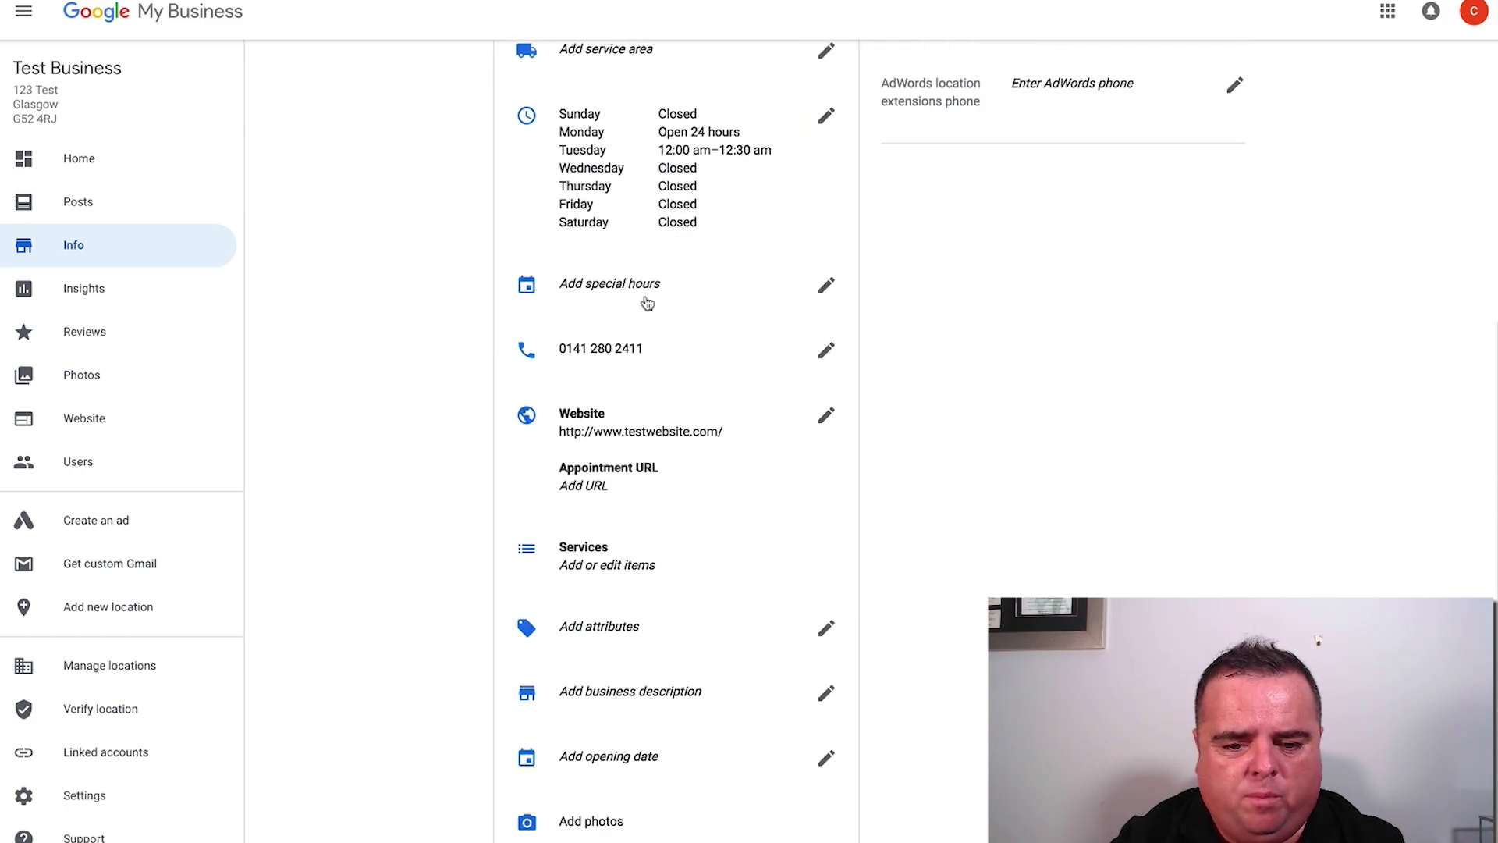
pyautogui.scroll(-2, 709, 466)
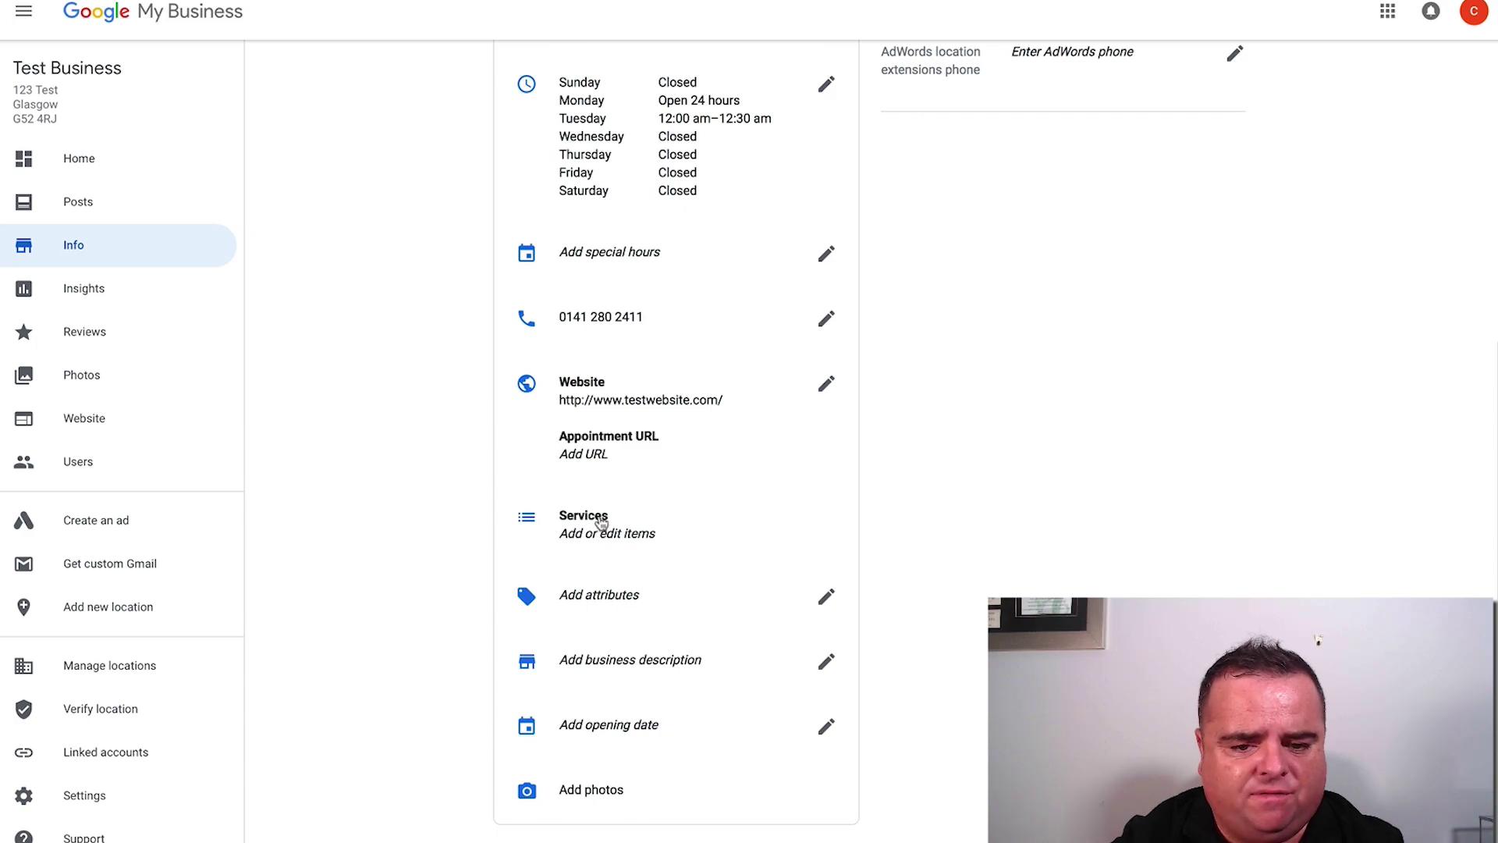
# Open the Add section form from the Services row.
pyautogui.click(602, 524)
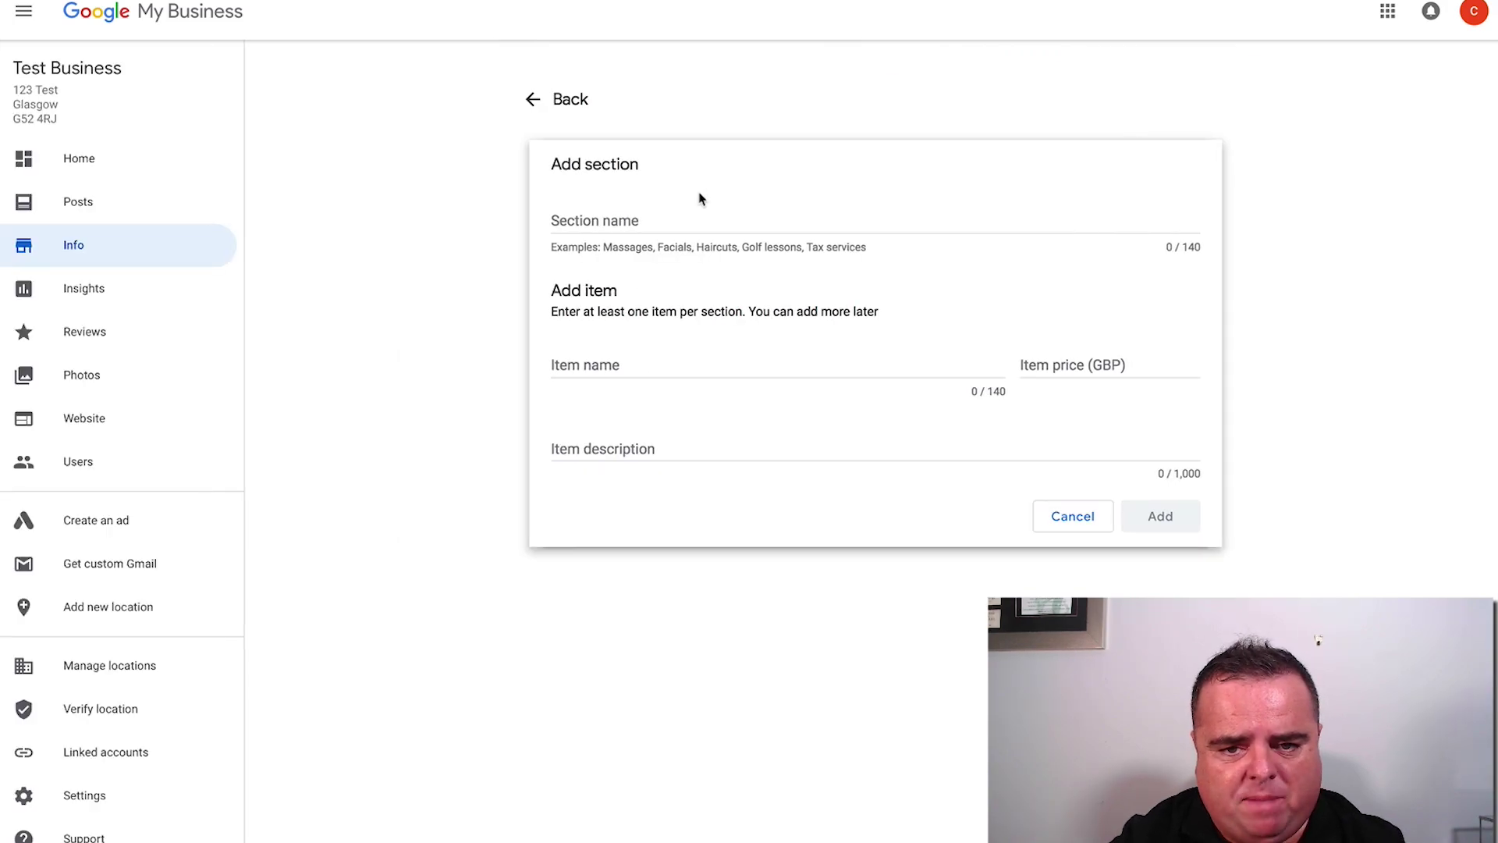
# Back out of the services section form without adding anything.
pyautogui.click(713, 223)
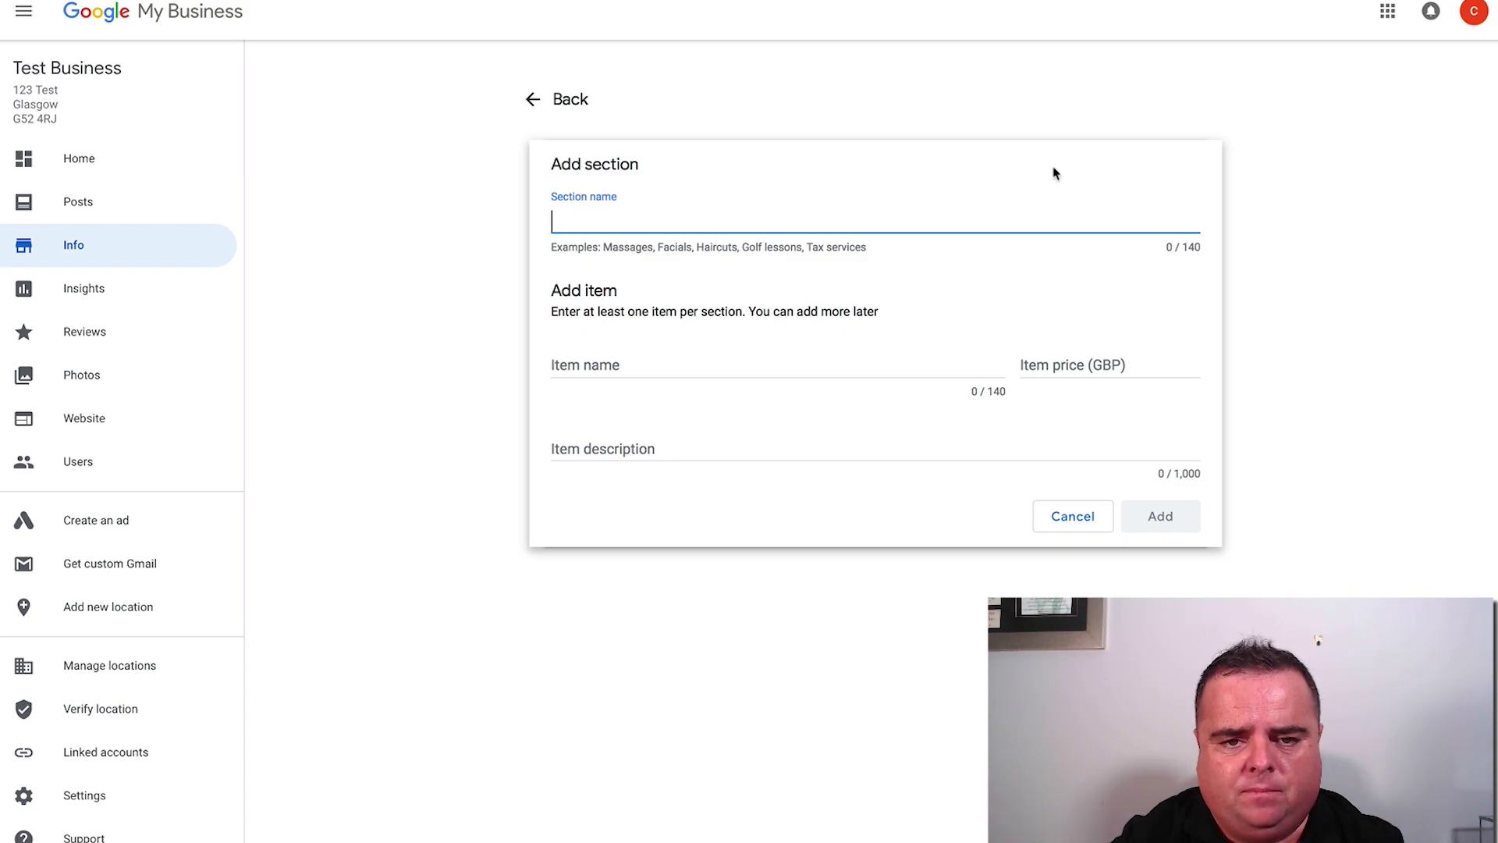
pyautogui.click(565, 101)
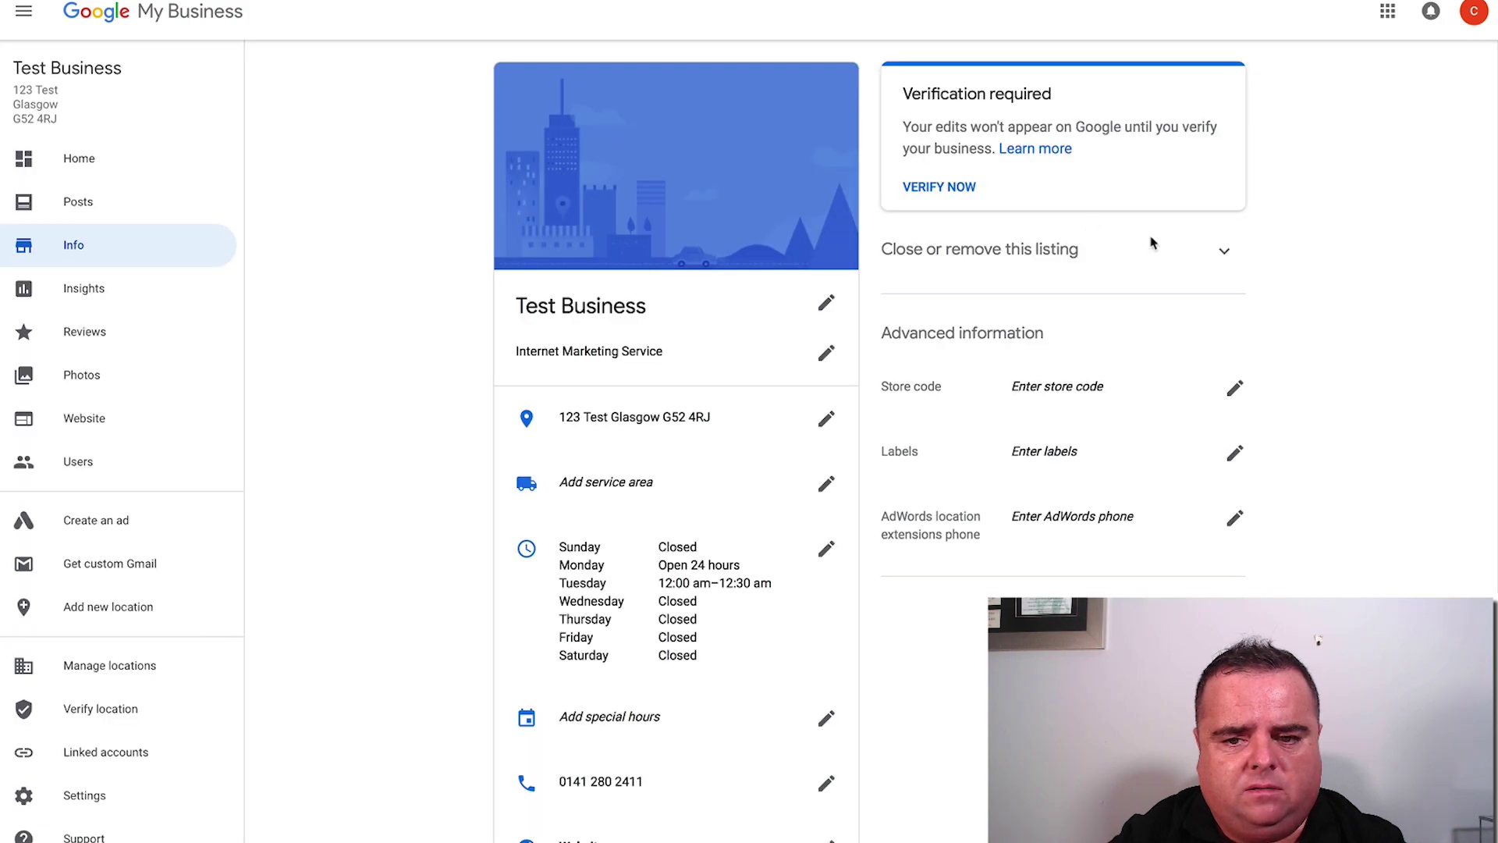
# Cancel out of the service area settings and go to the Home dashboard.
pyautogui.click(642, 489)
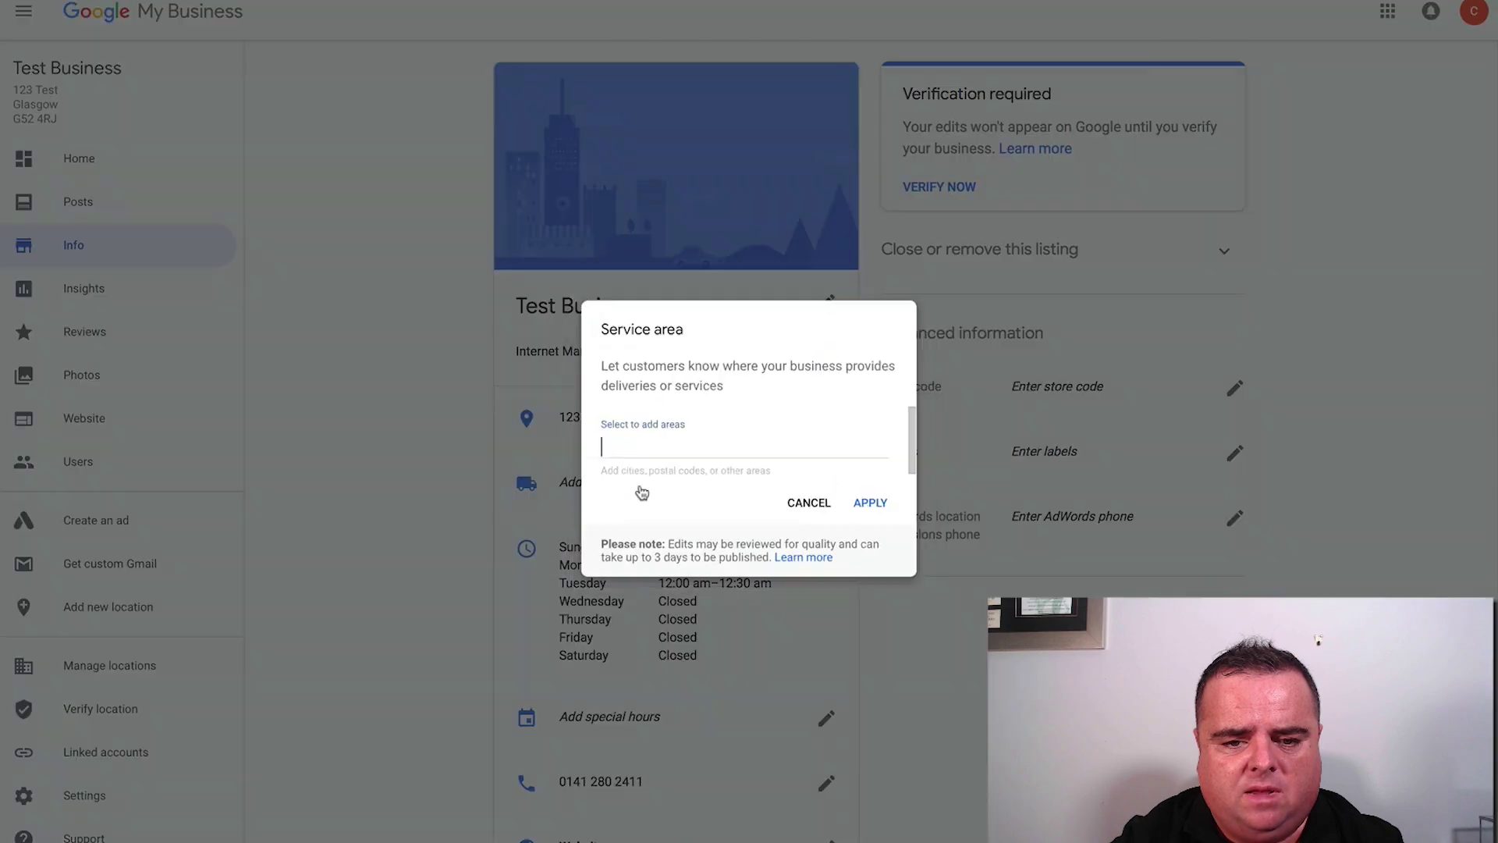
pyautogui.click(814, 508)
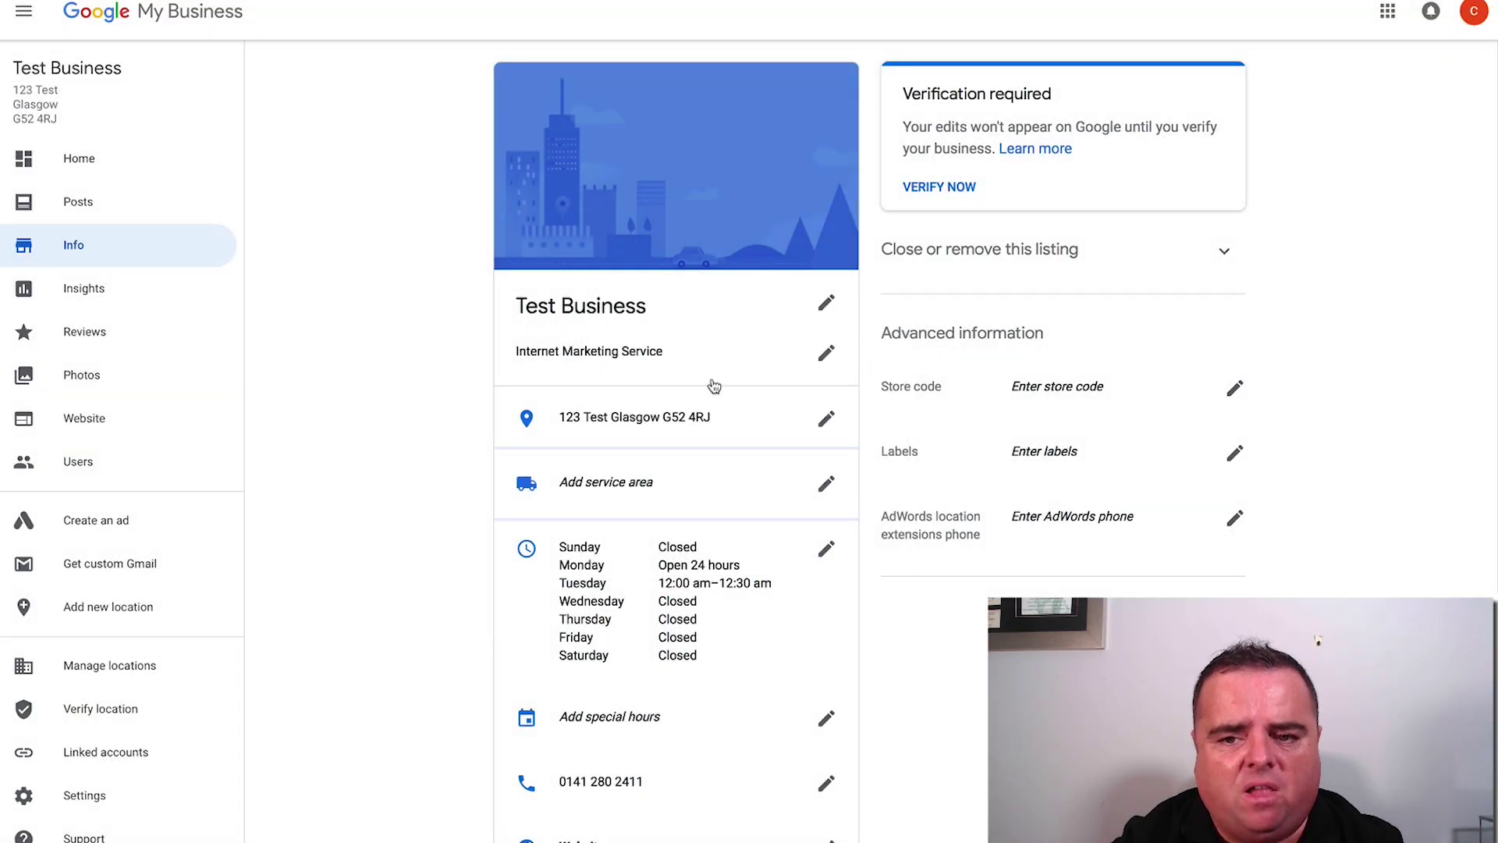
pyautogui.click(82, 158)
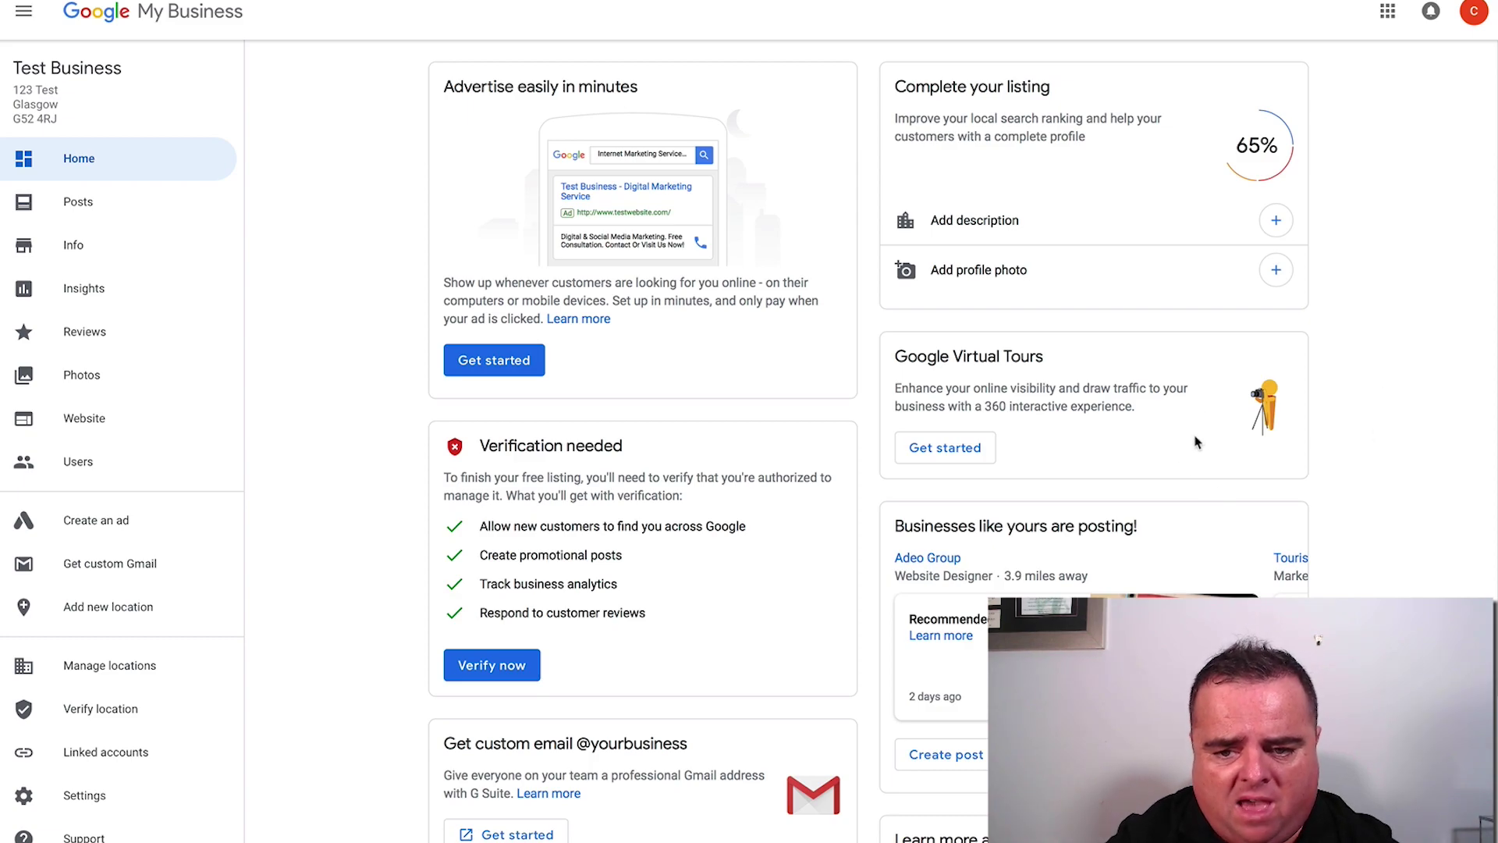
pyautogui.moveTo(1190, 496); pyautogui.dragTo(1164, 394)
pyautogui.scroll(-2, 1171, 515)
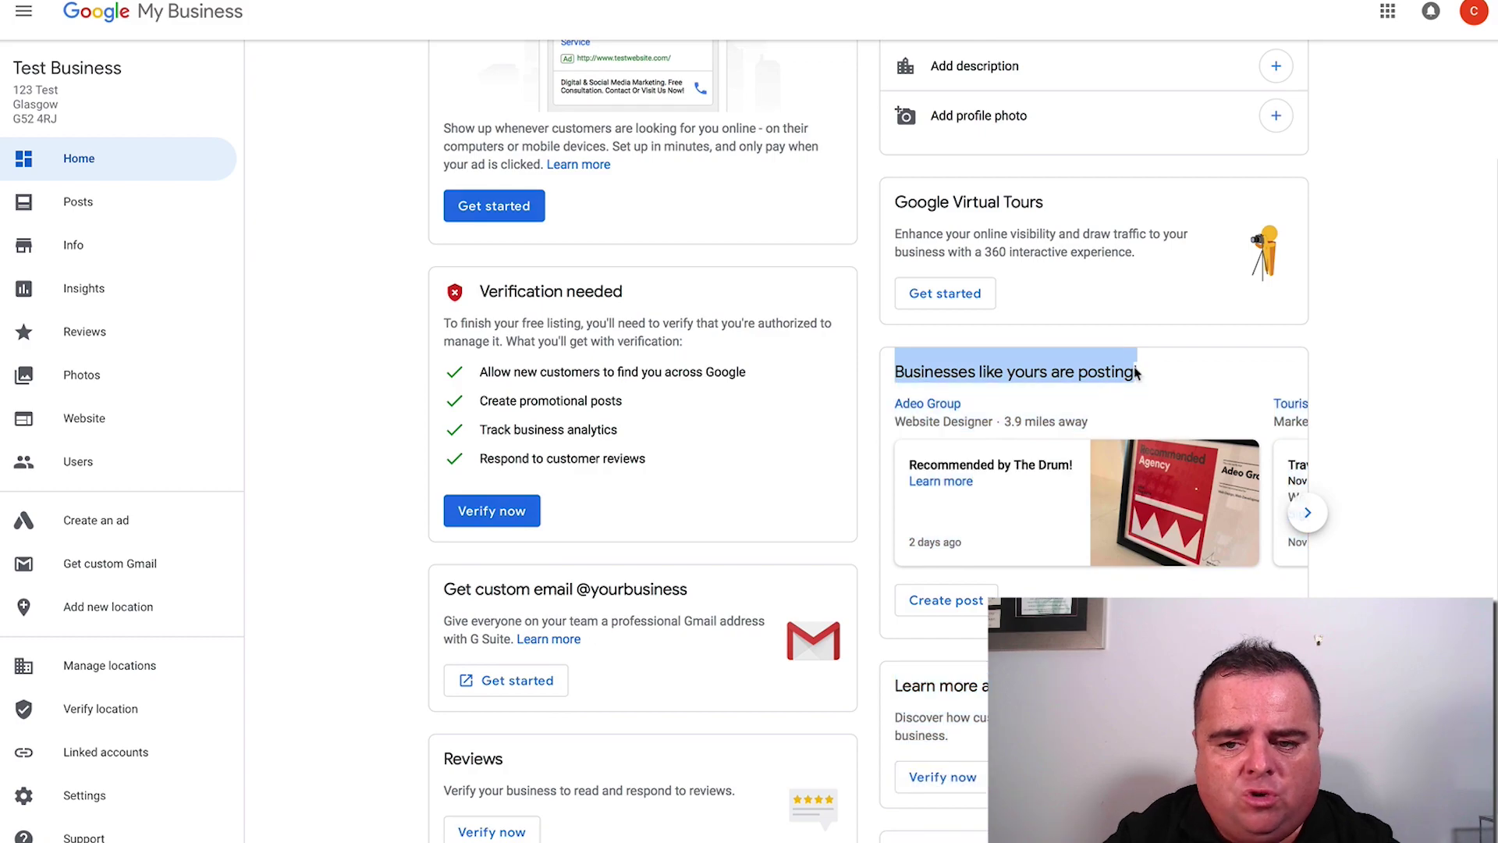
pyautogui.click(1329, 384)
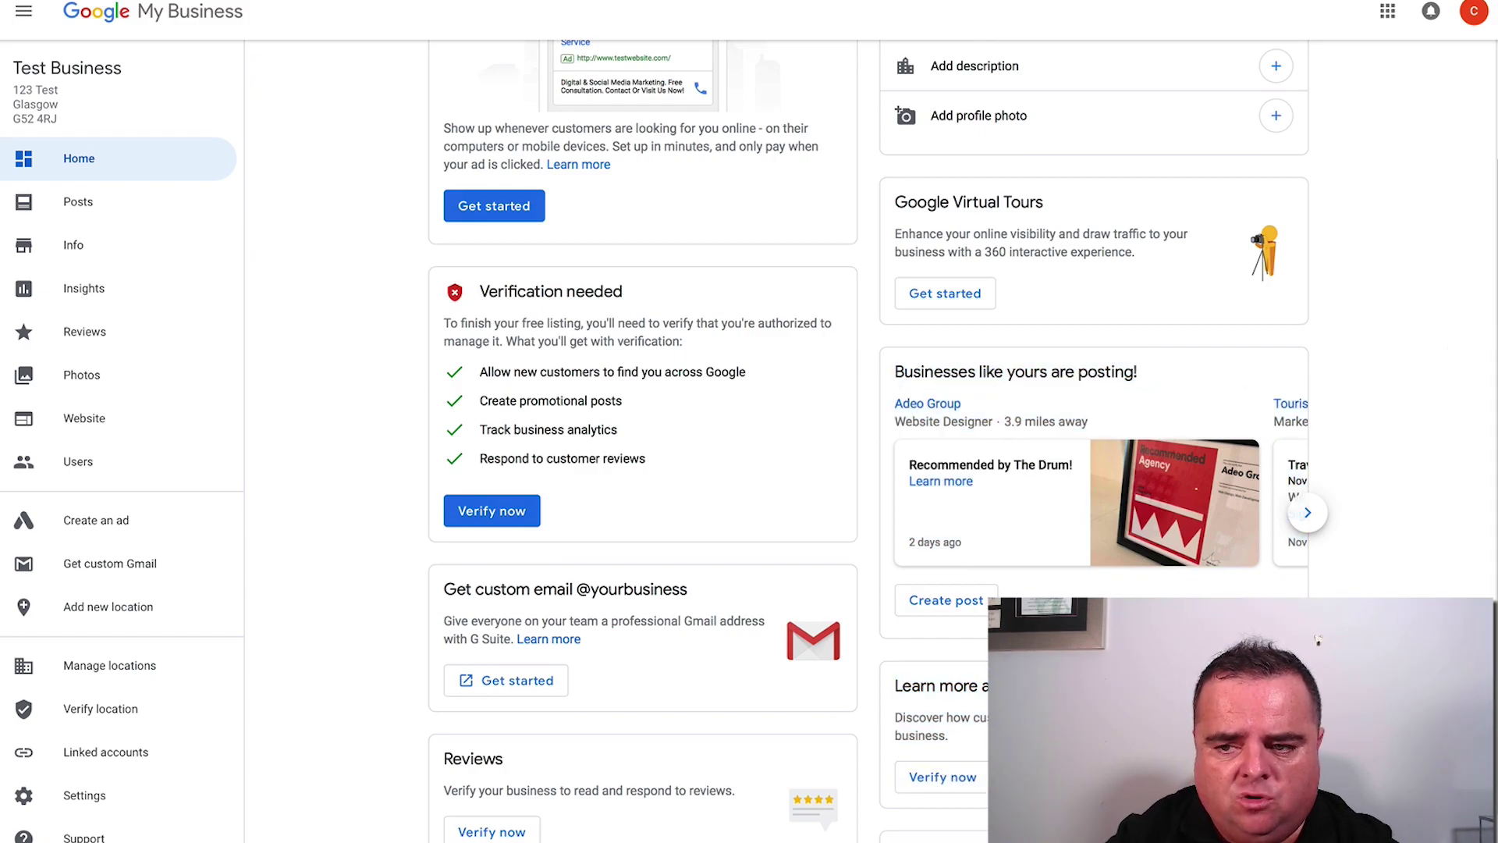
pyautogui.scroll(-1, 1053, 469)
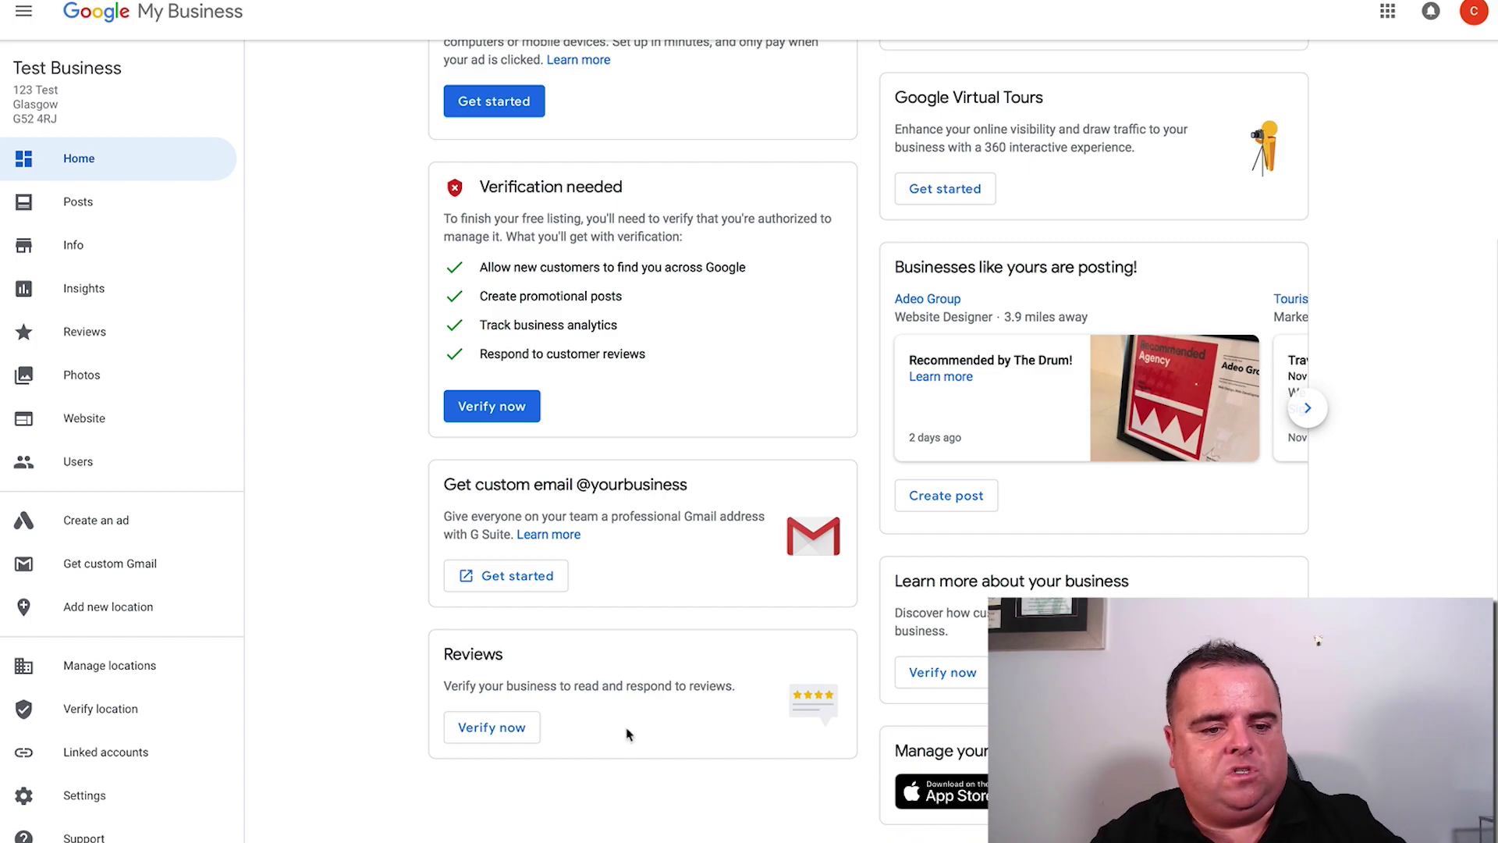
# Visit Posts, dismiss the offer-post announcement, and return to the business Info page.
pyautogui.click(88, 207)
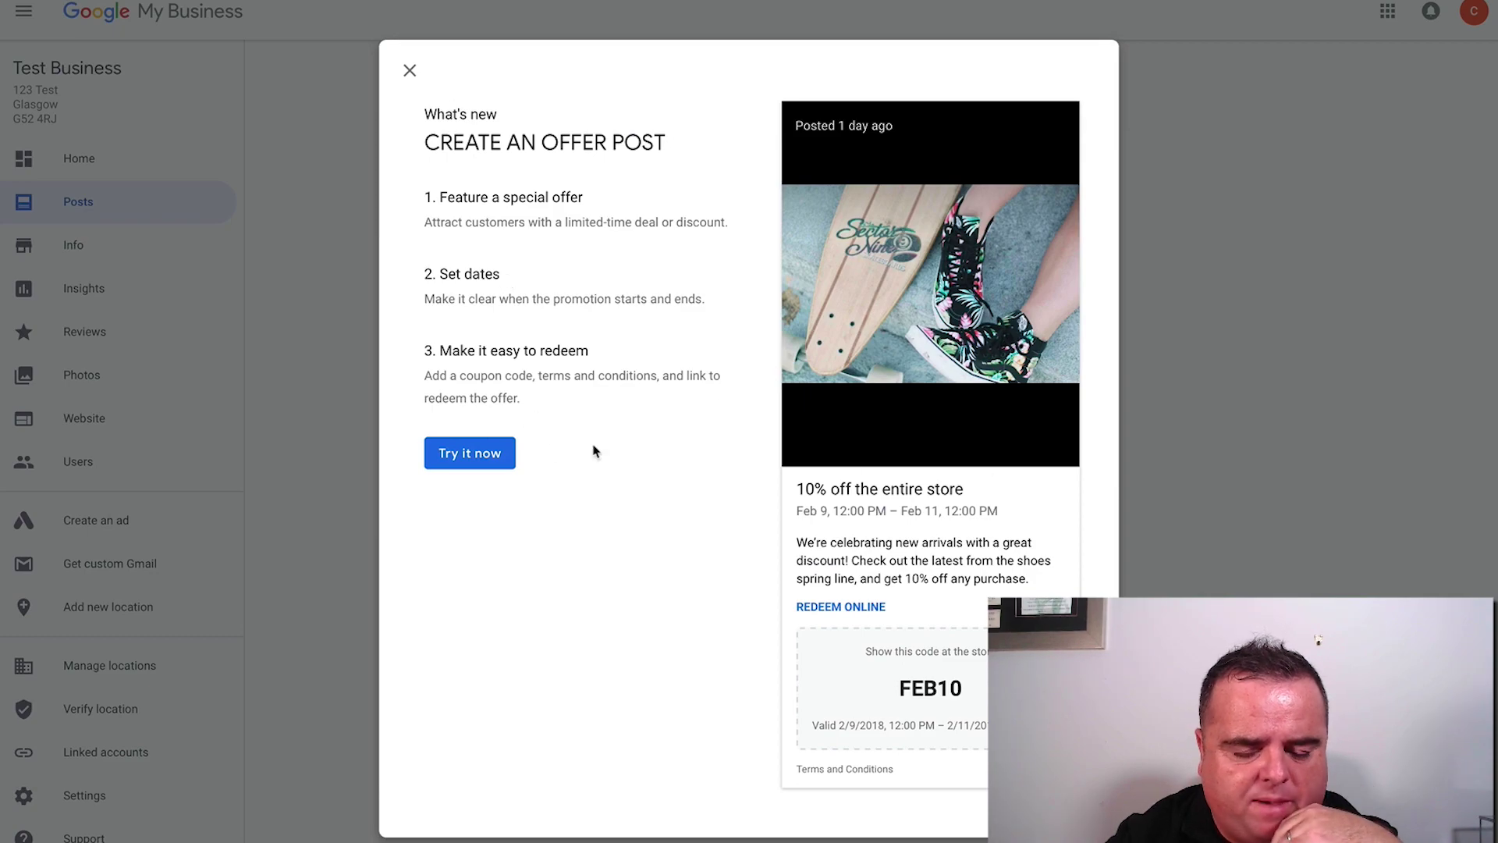
pyautogui.click(411, 75)
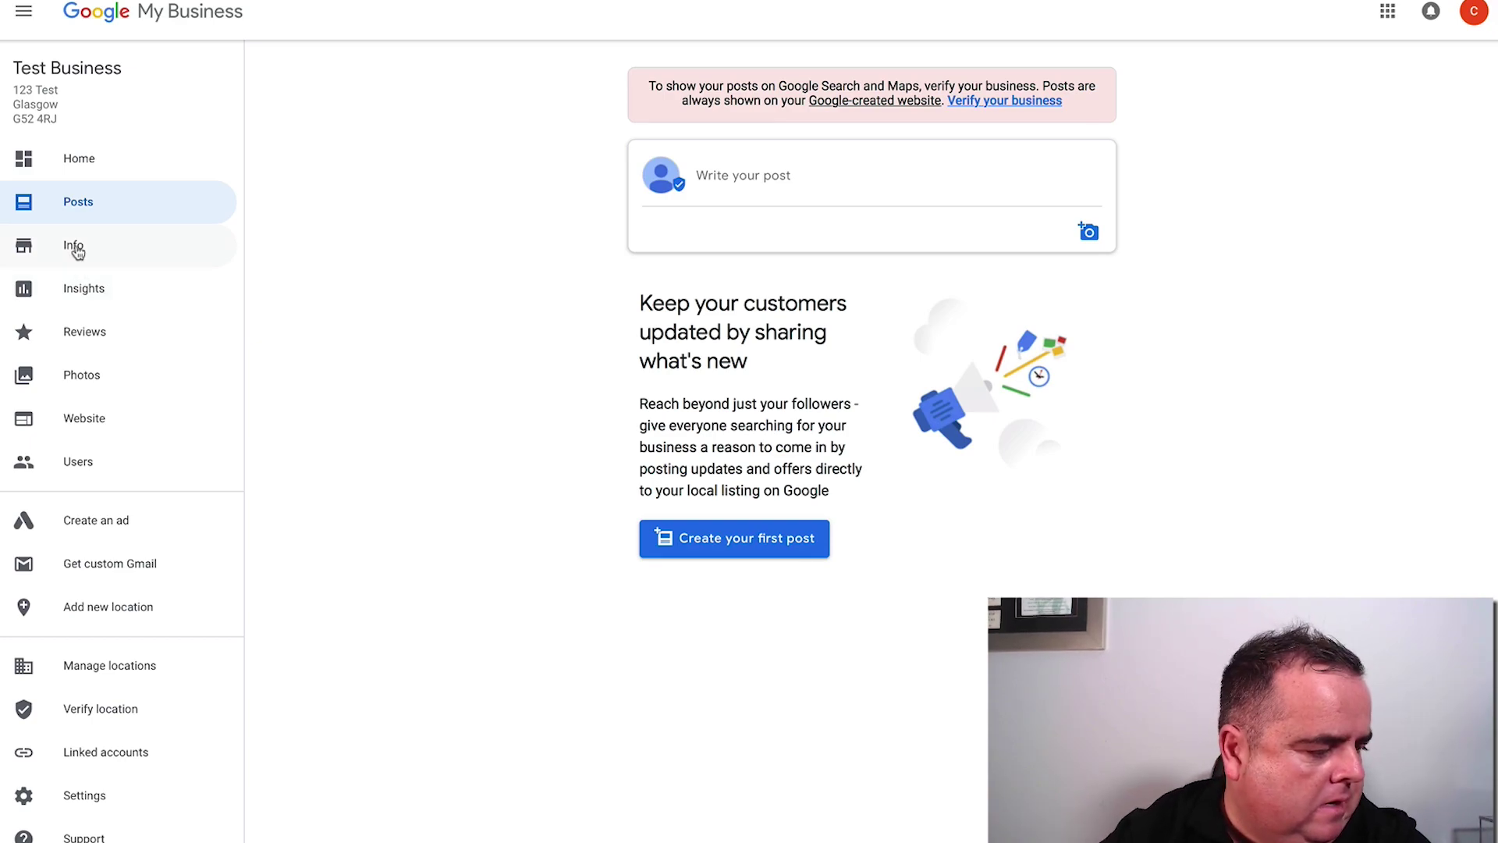
pyautogui.click(77, 250)
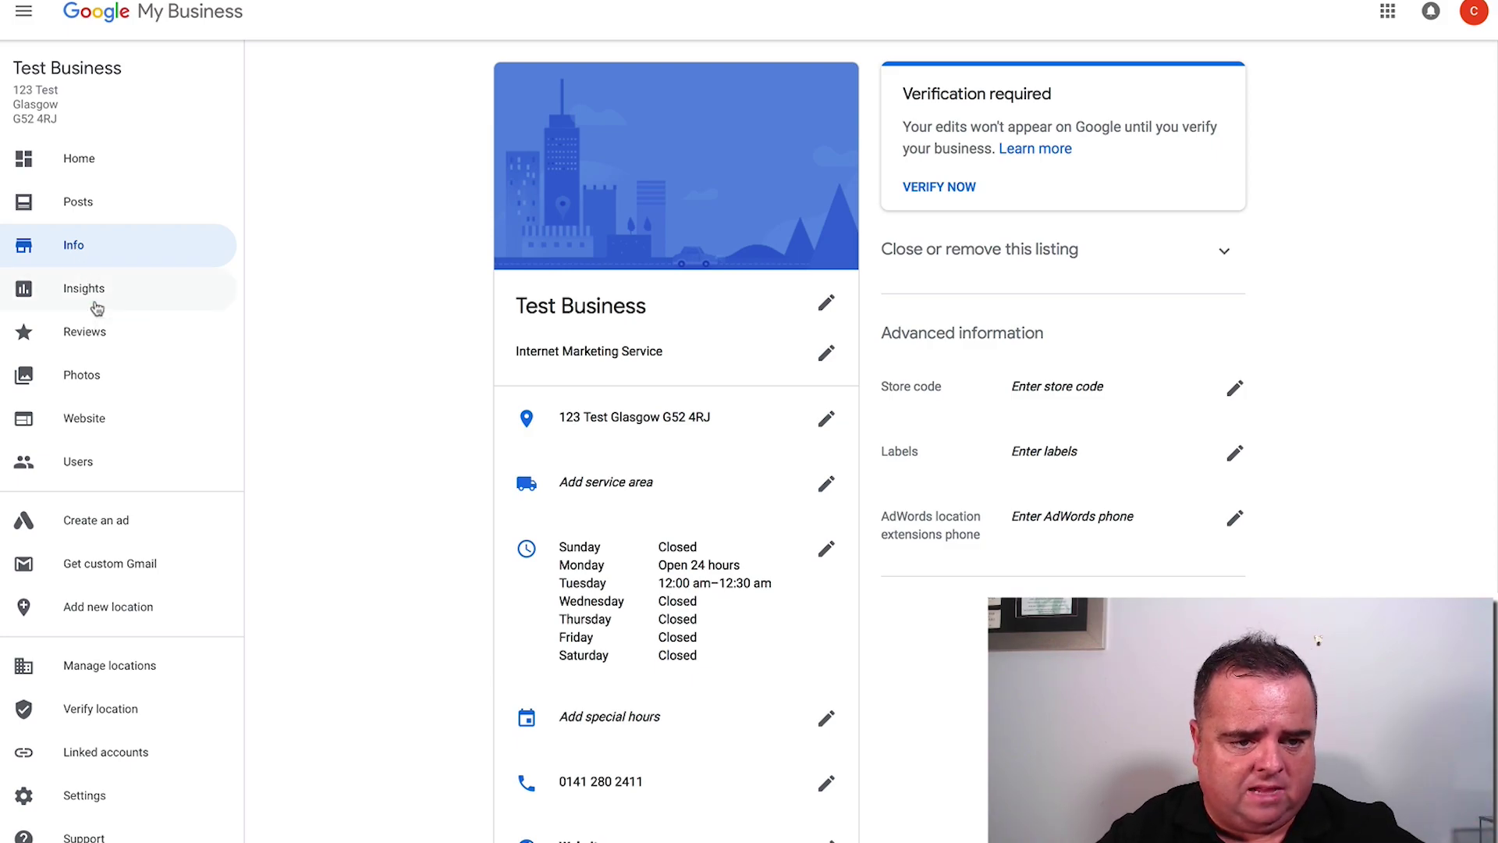
# Browse the Insights and Reviews sections, then land on the Photos section.
pyautogui.click(98, 307)
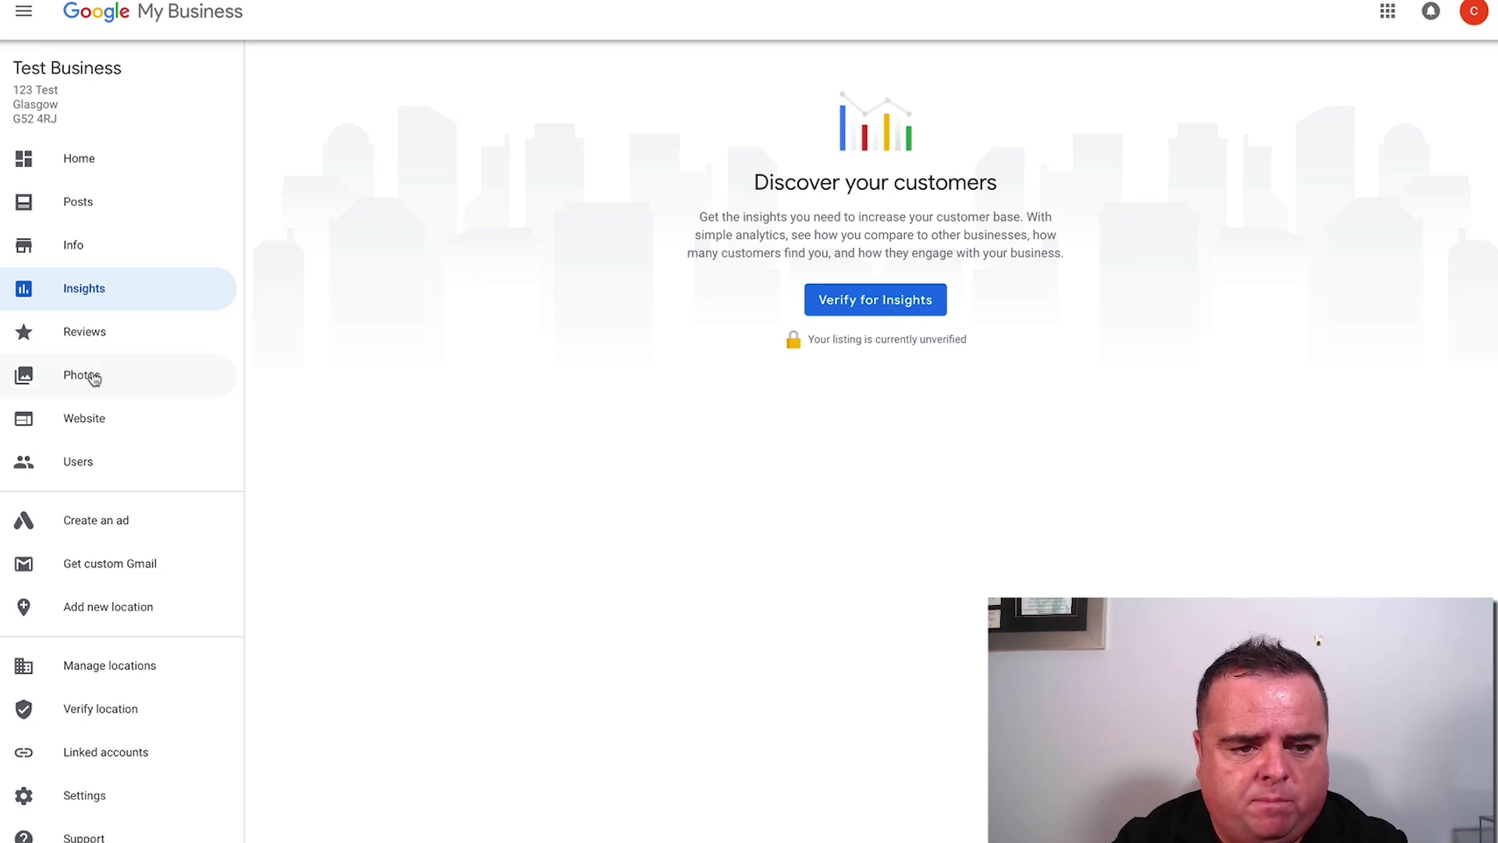
pyautogui.click(105, 339)
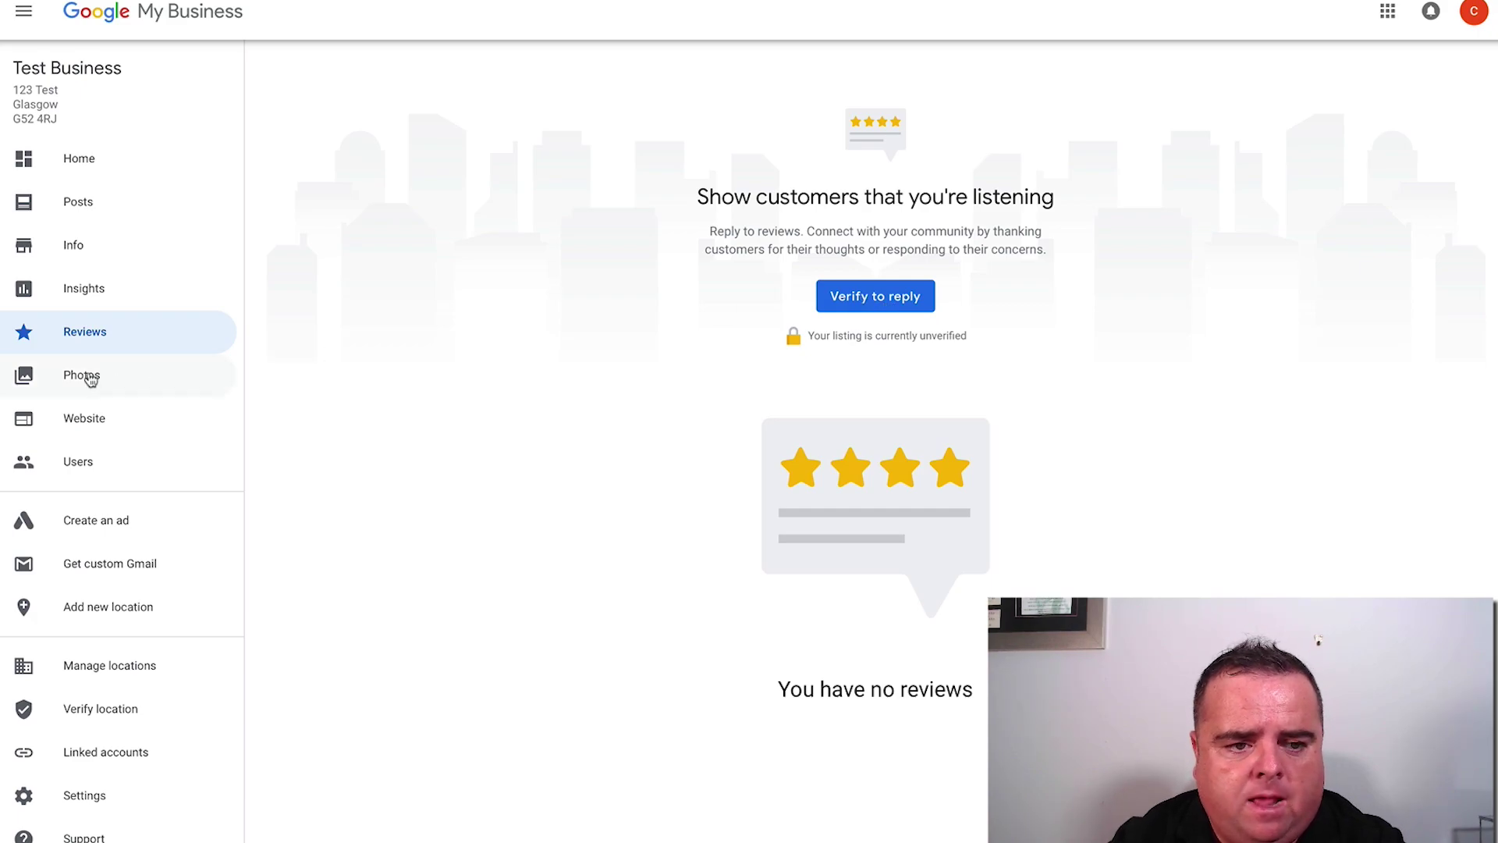
pyautogui.click(106, 380)
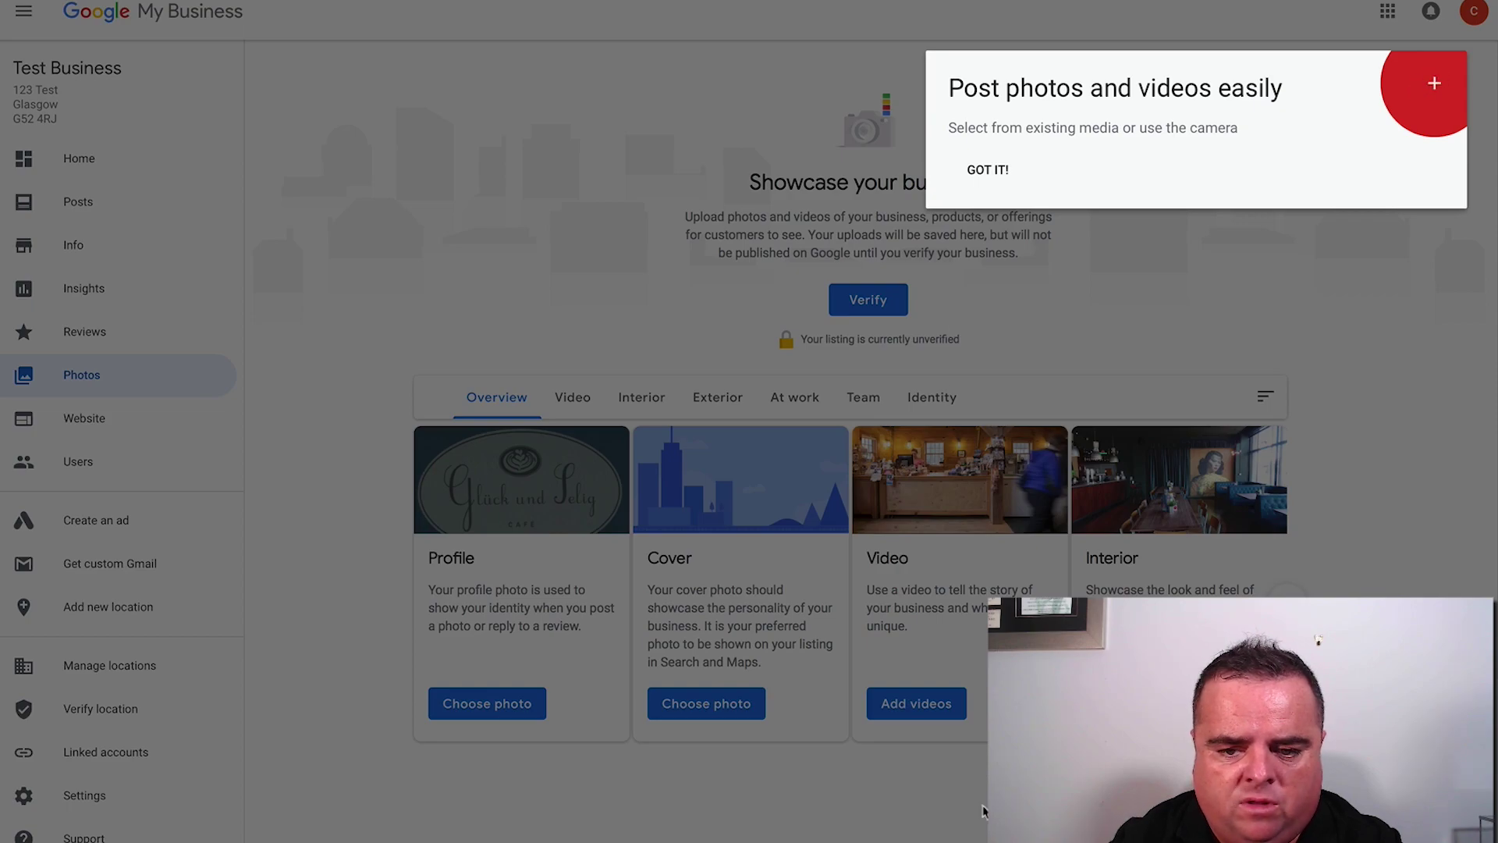
# Dismiss the photo tip with GOT IT!, view Users' Manage permissions, and close it.
pyautogui.click(94, 469)
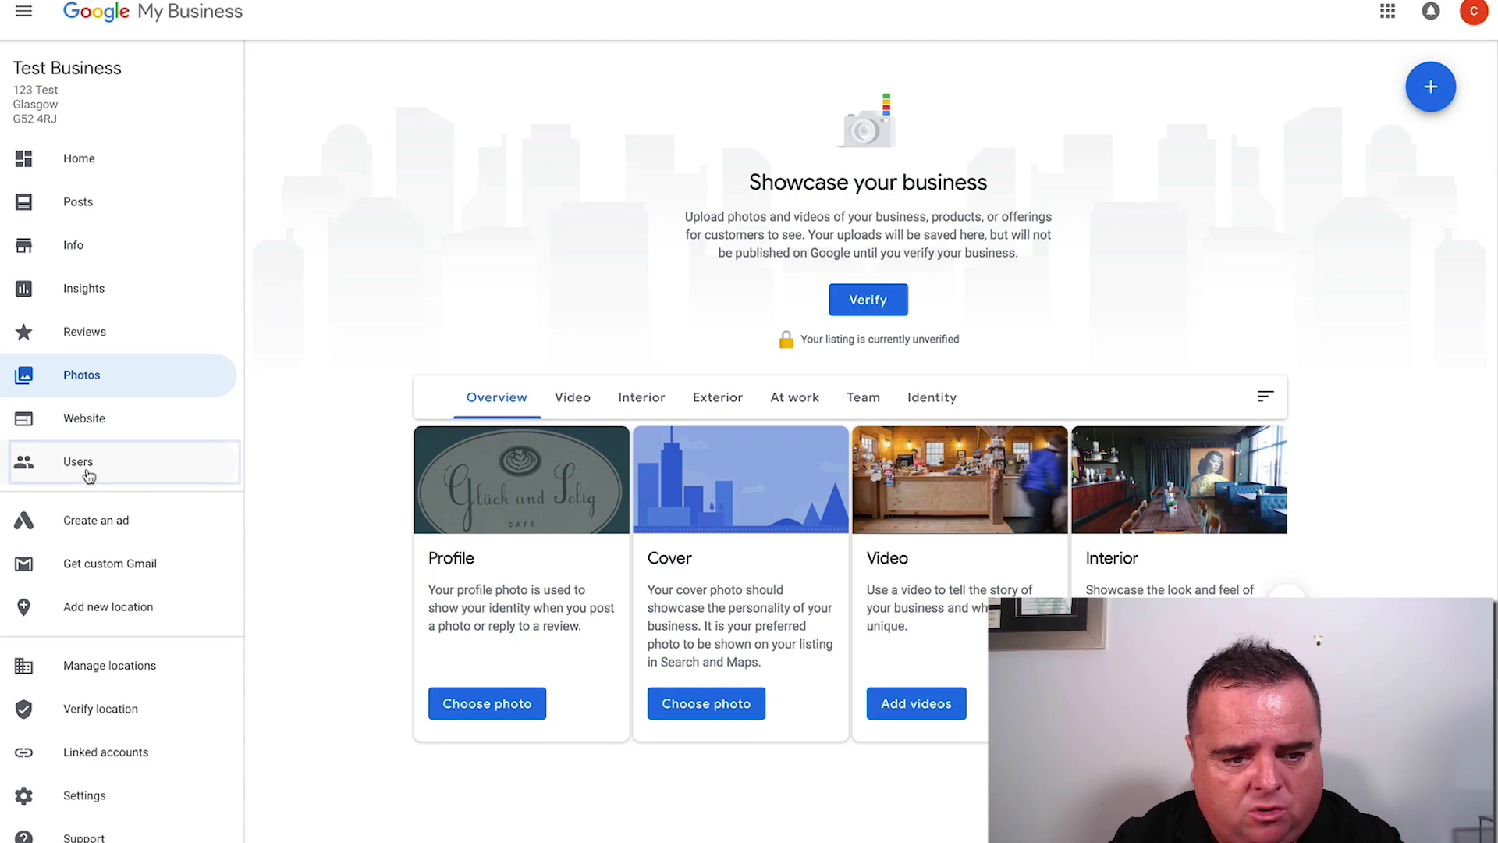
pyautogui.click(78, 461)
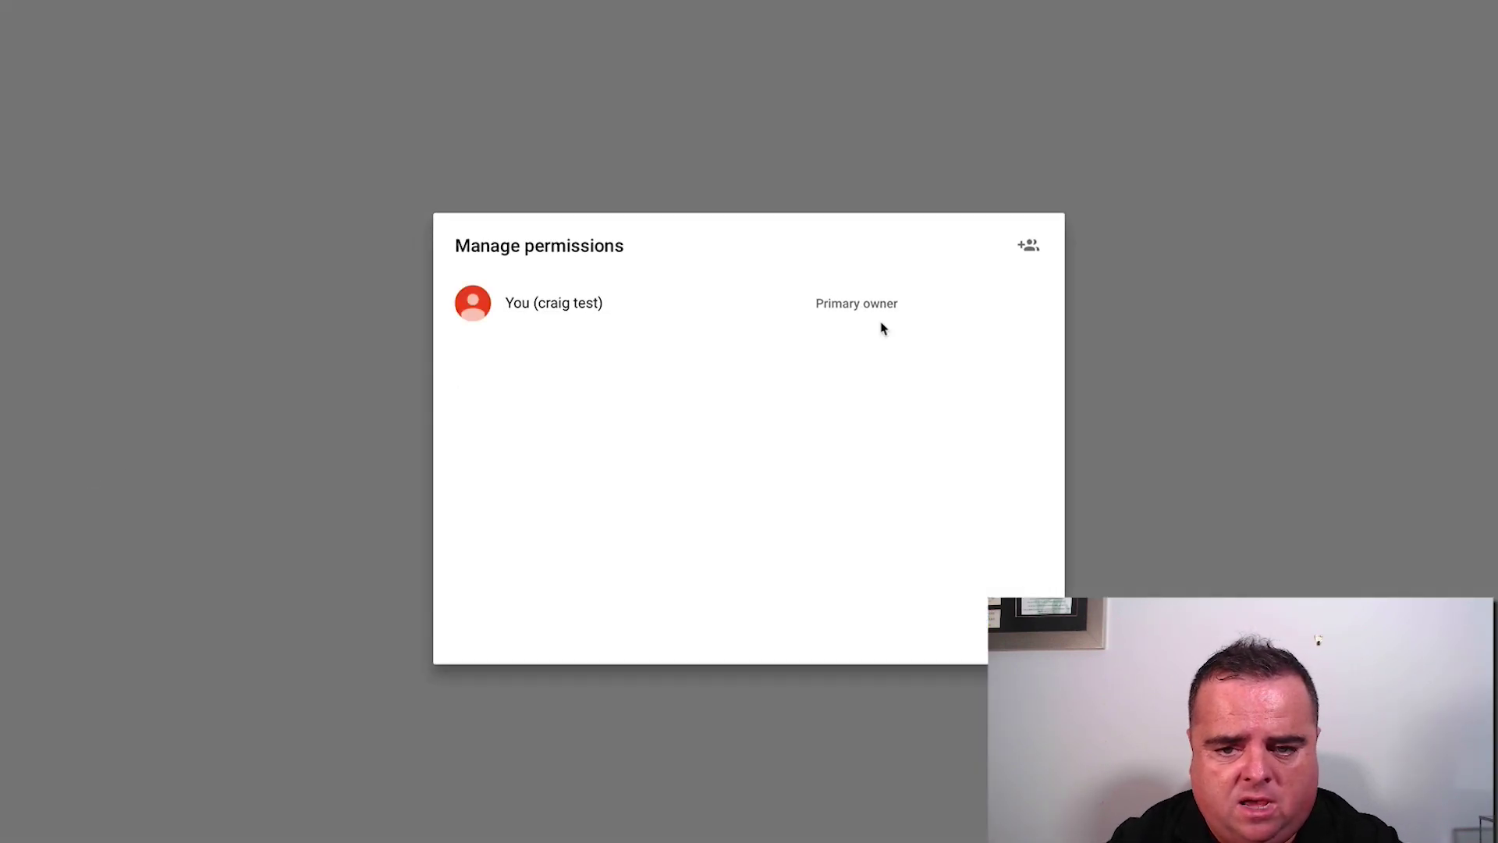
pyautogui.press('Escape')
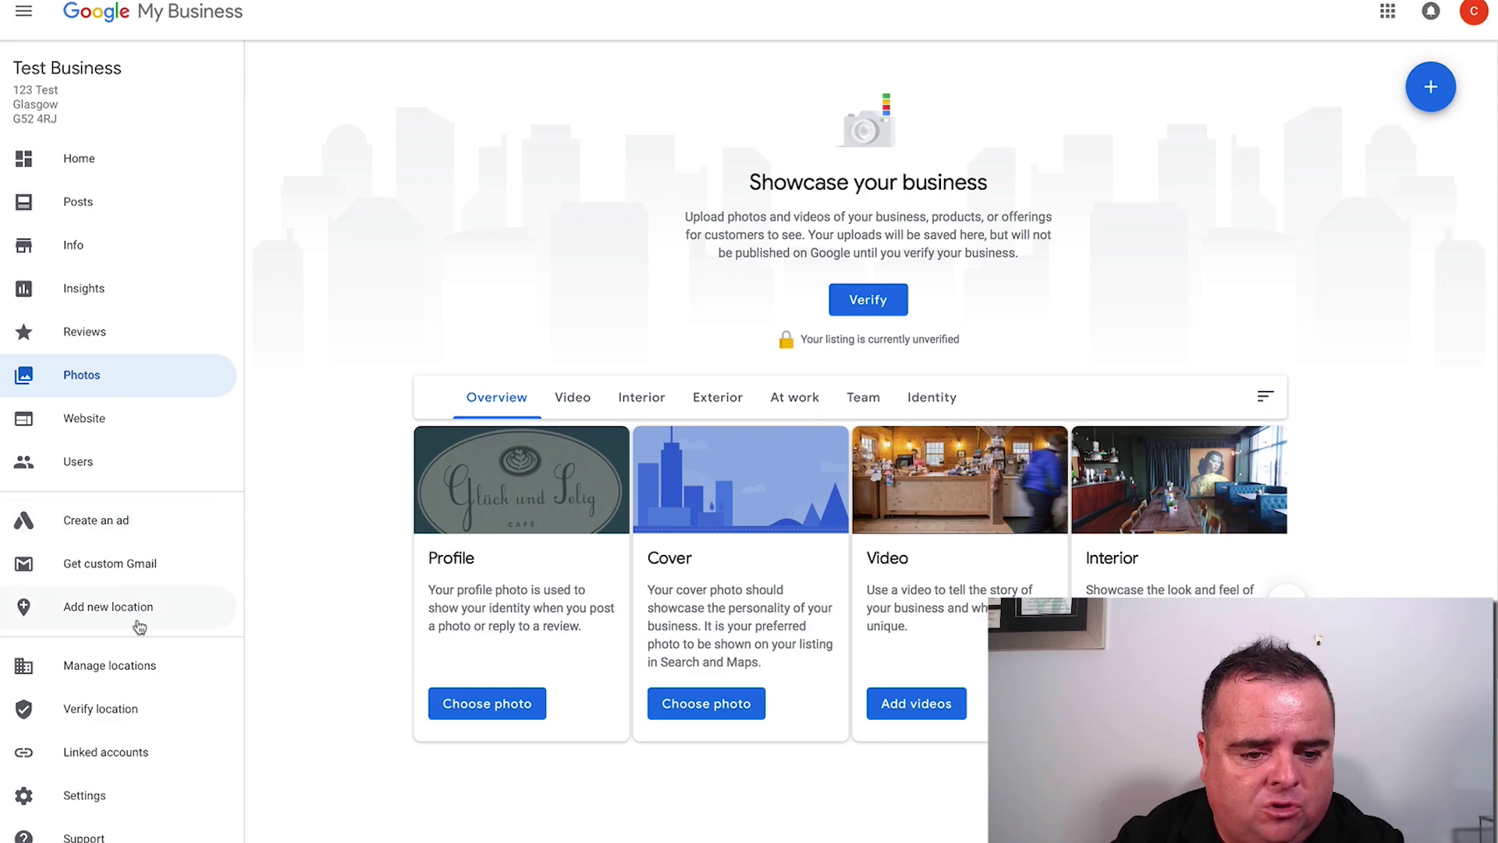
pyautogui.click(121, 527)
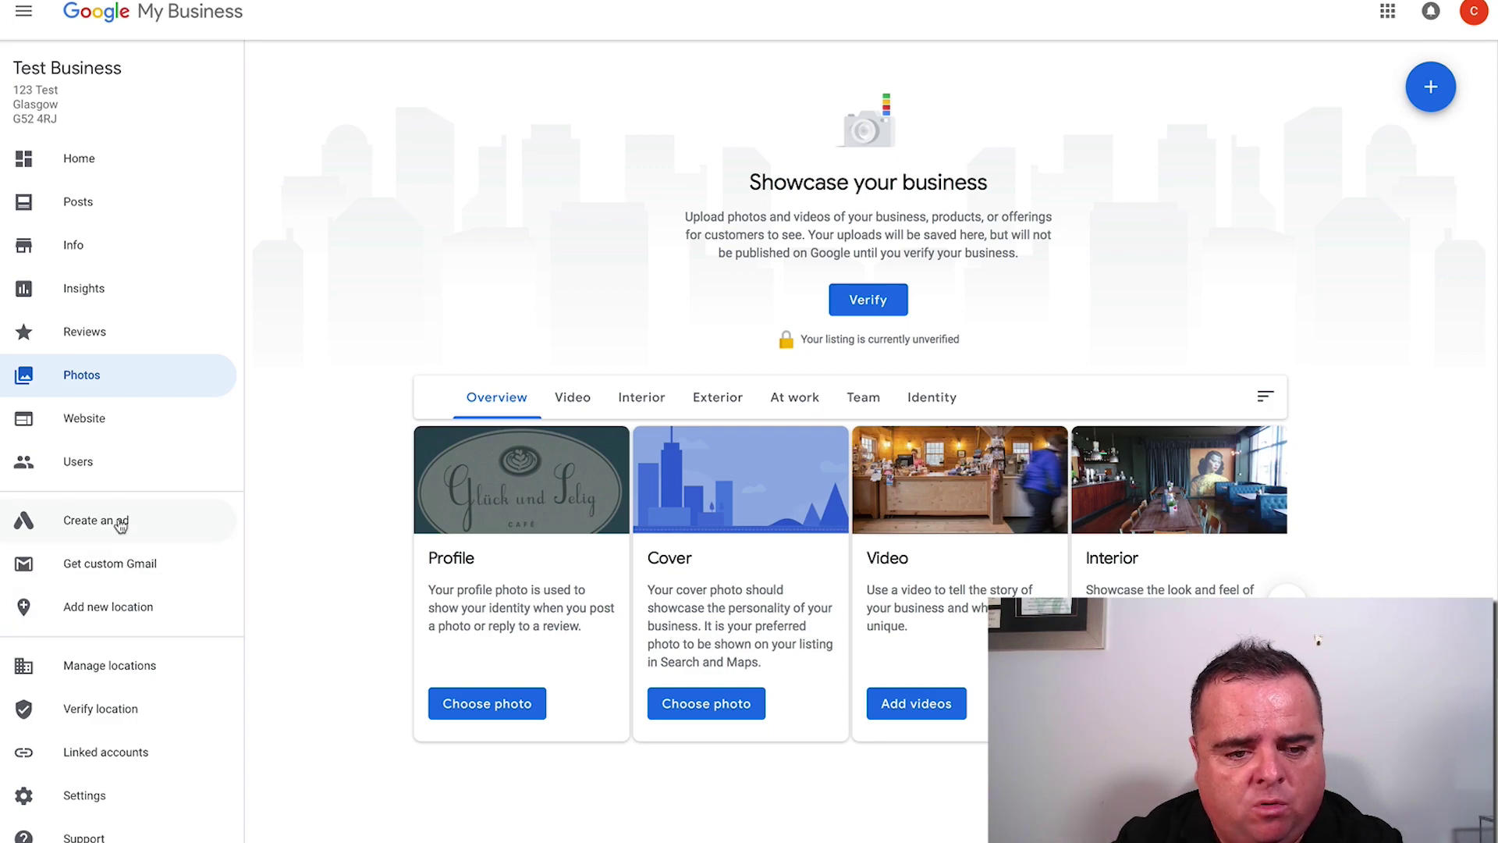